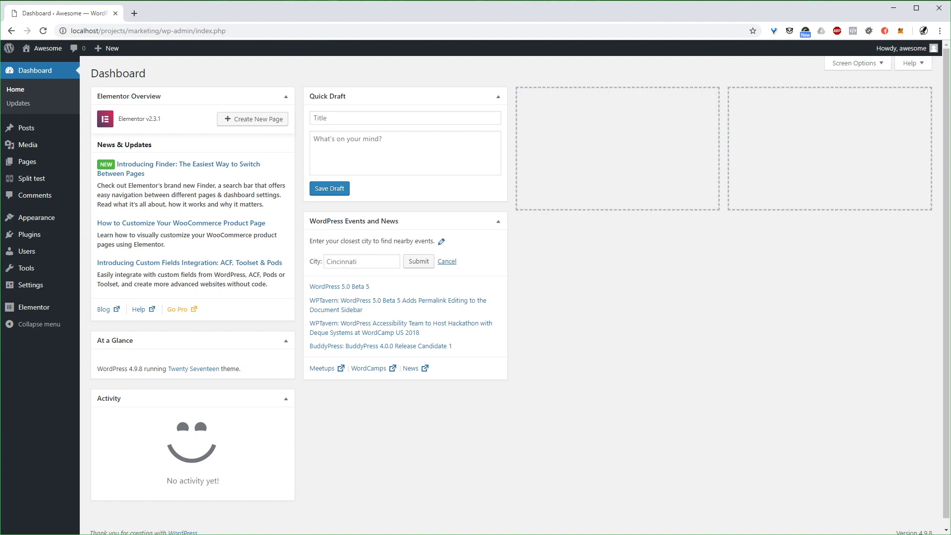
- Check the installed plugins for Elementor
click(143, 237)
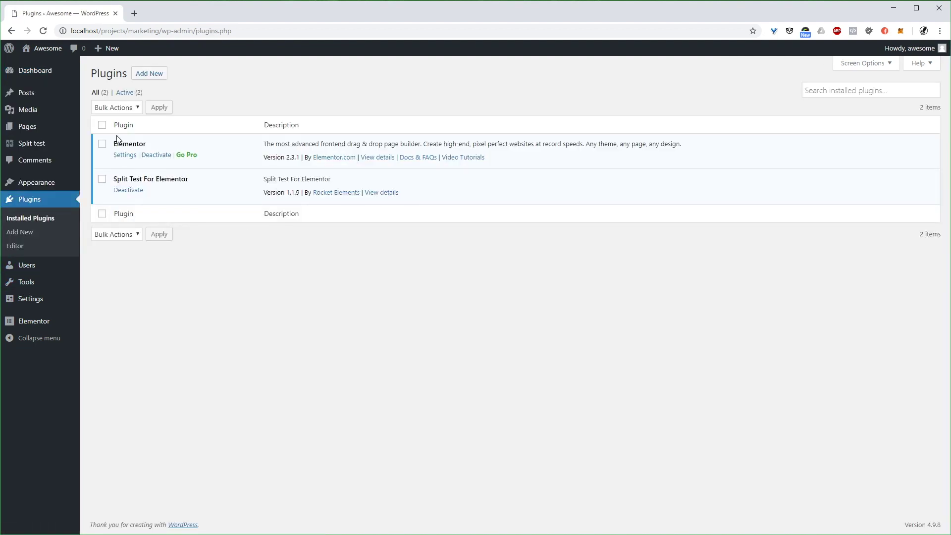
double_click(134, 143)
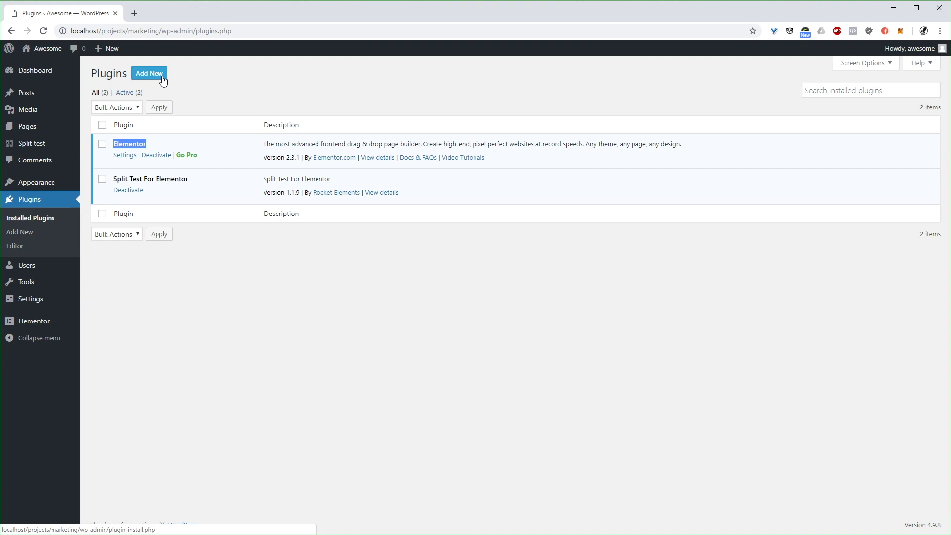
- Start a new split test with Page as the test type and Page as the conversion type
click(46, 144)
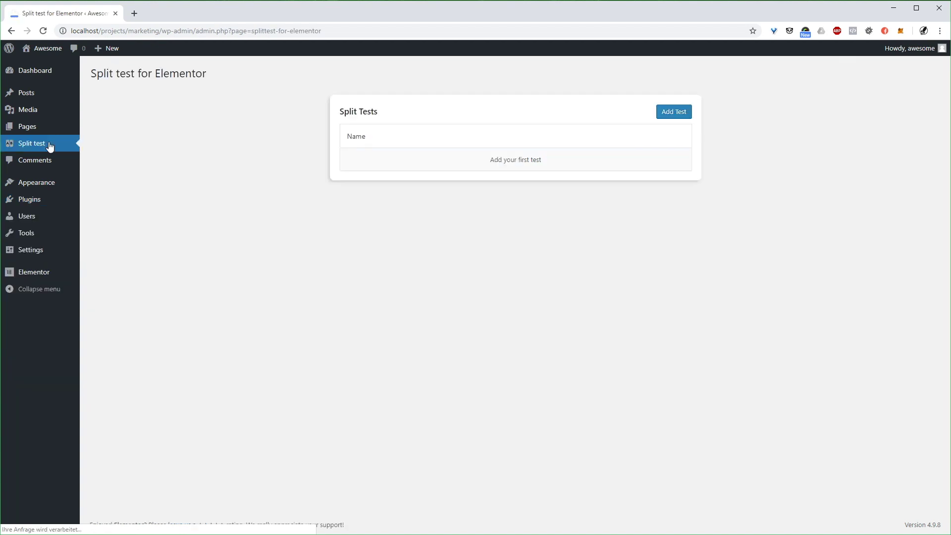
click(670, 115)
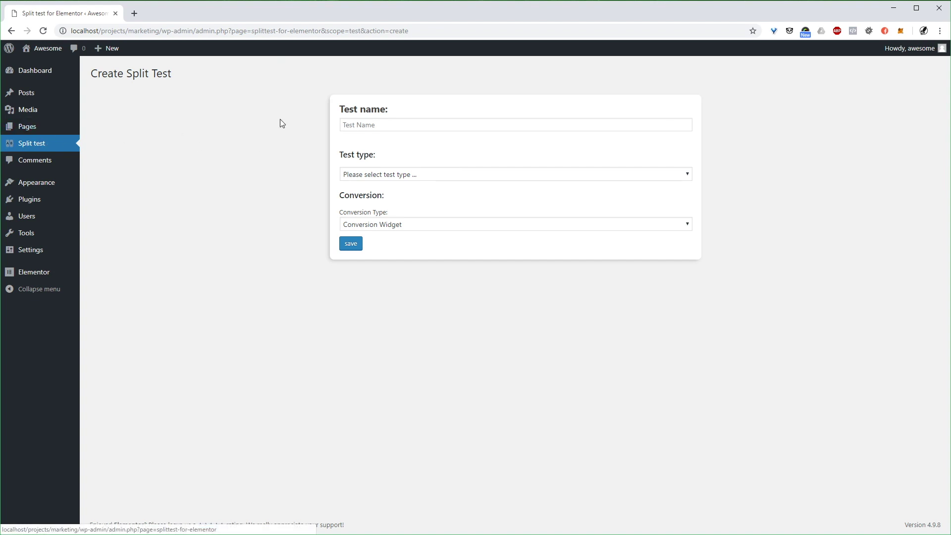
click(367, 174)
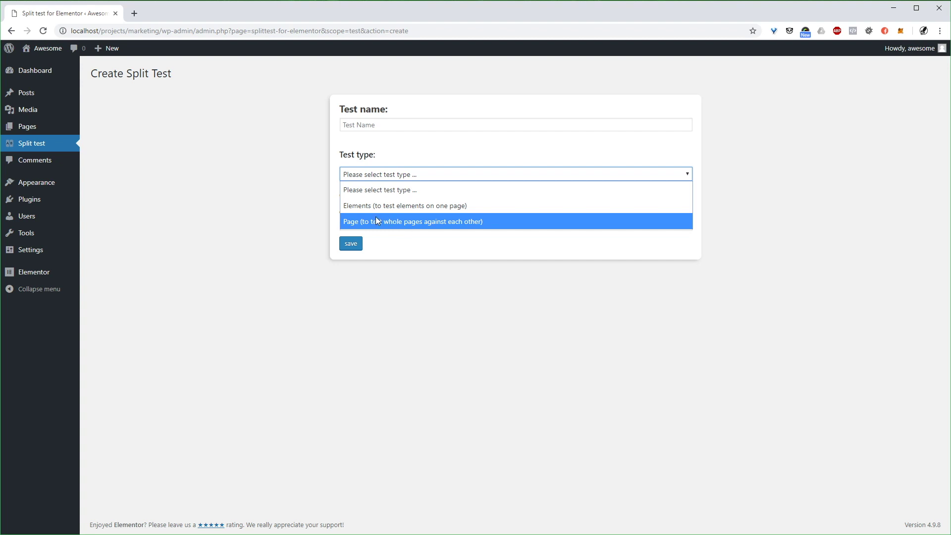
click(352, 226)
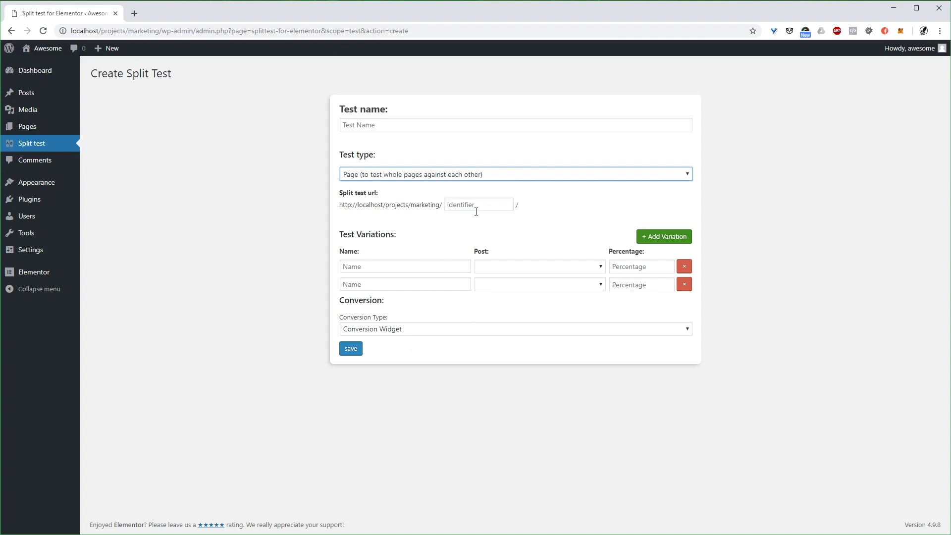
mouse_move(477, 210)
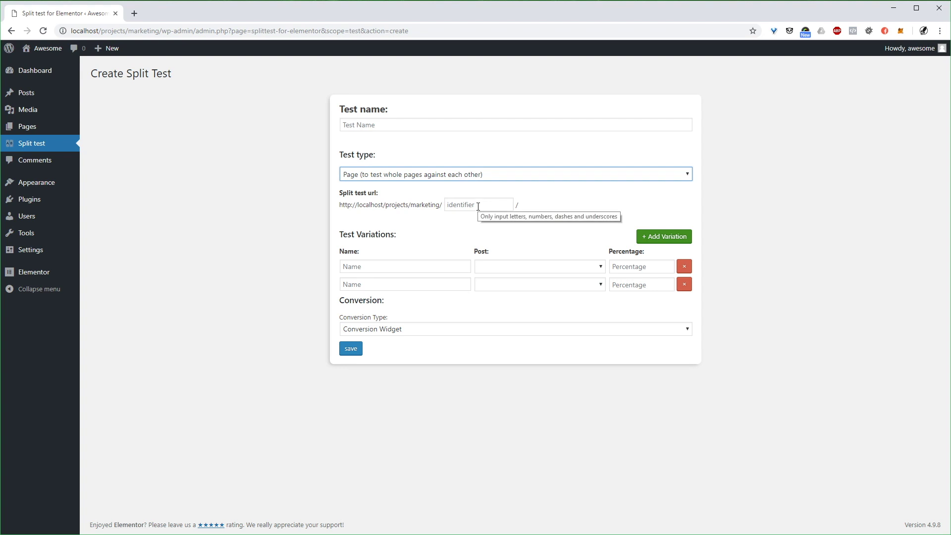
mouse_move(345, 281)
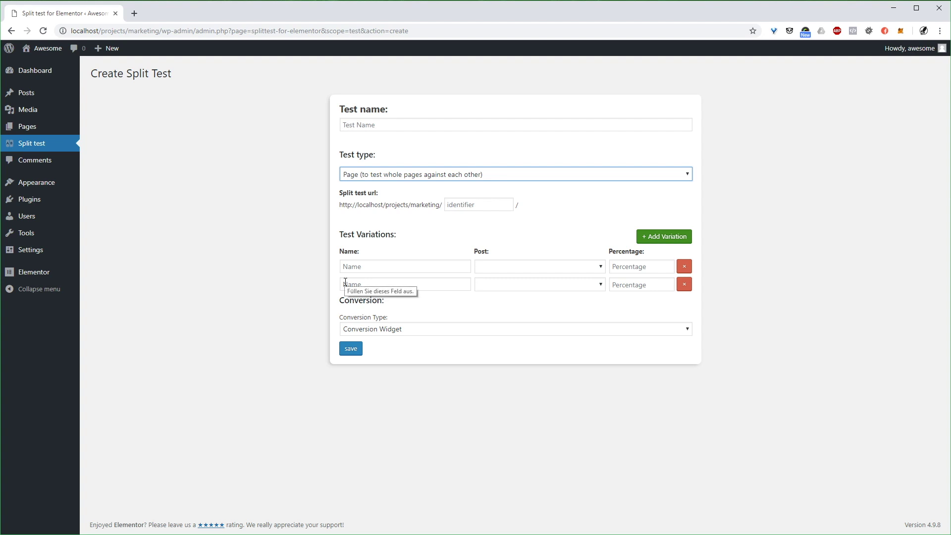
click(376, 330)
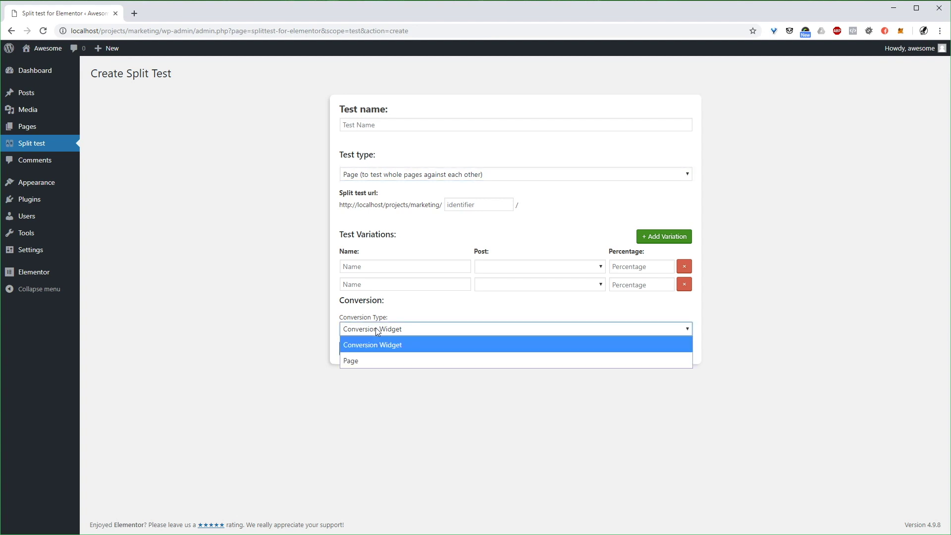
click(358, 359)
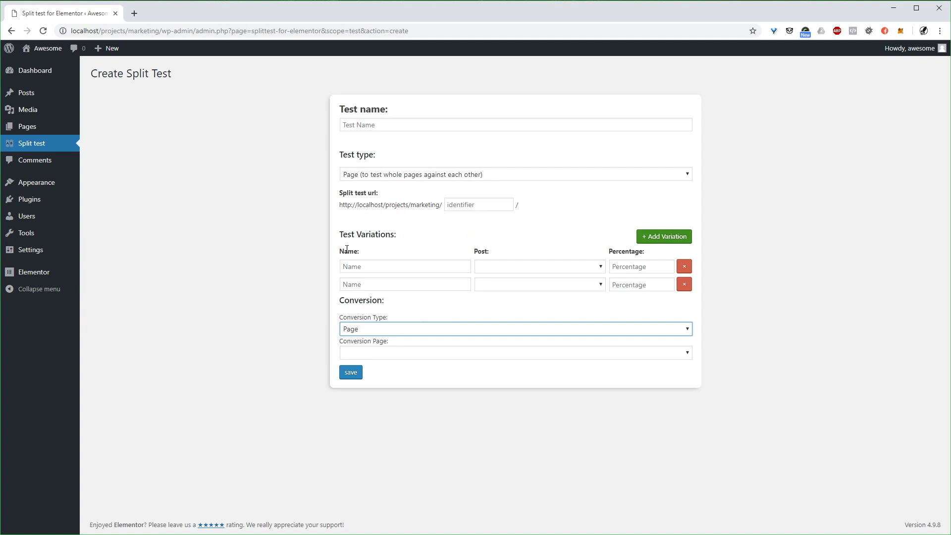
- Check which pages are available for the two test variations and for the conversion page
click(491, 269)
click(500, 285)
click(501, 284)
click(501, 286)
click(443, 353)
click(443, 361)
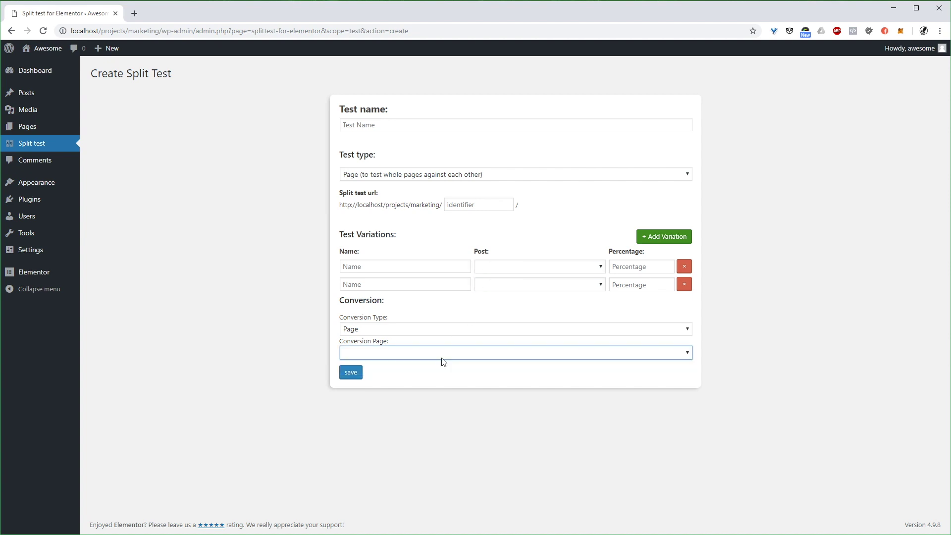
click(499, 269)
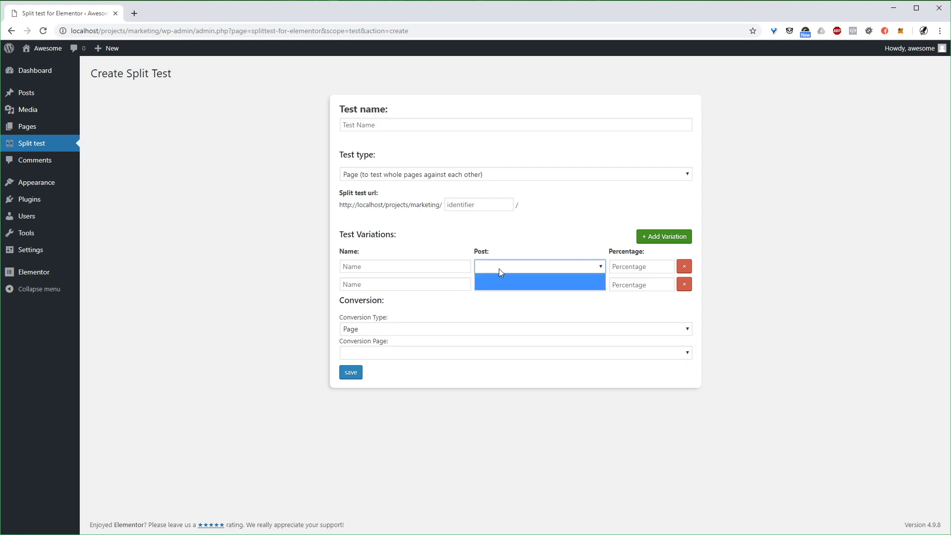
click(499, 269)
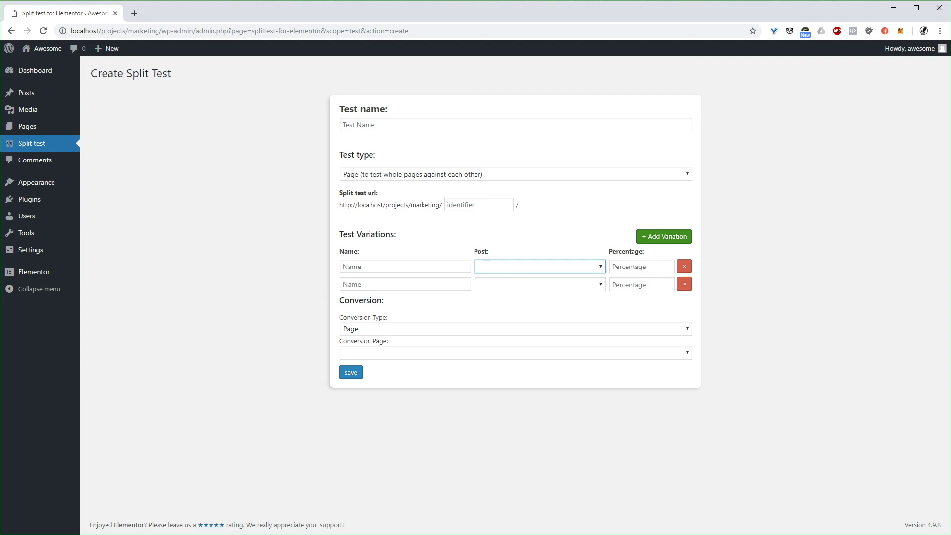
- Create and publish a new page titled "Test page 1" with the text "Content 1"
click(87, 129)
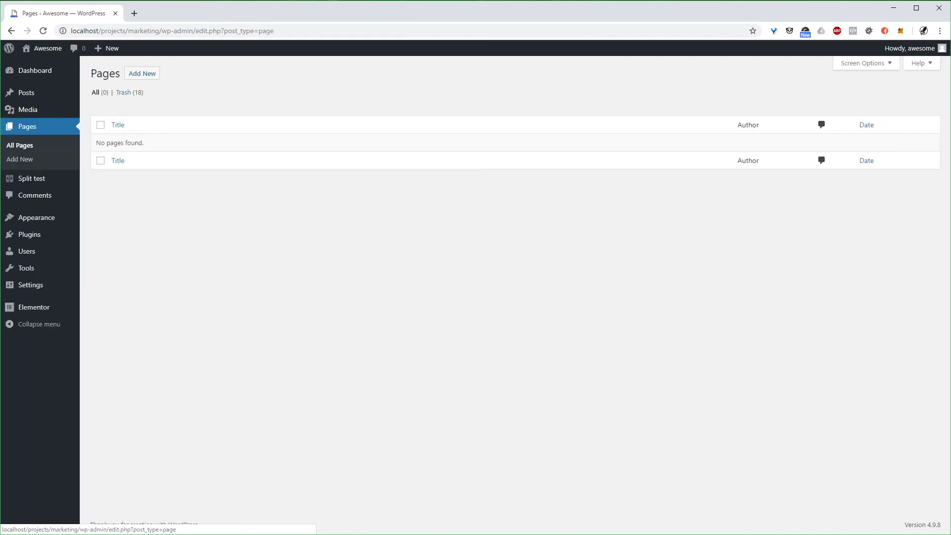
click(141, 74)
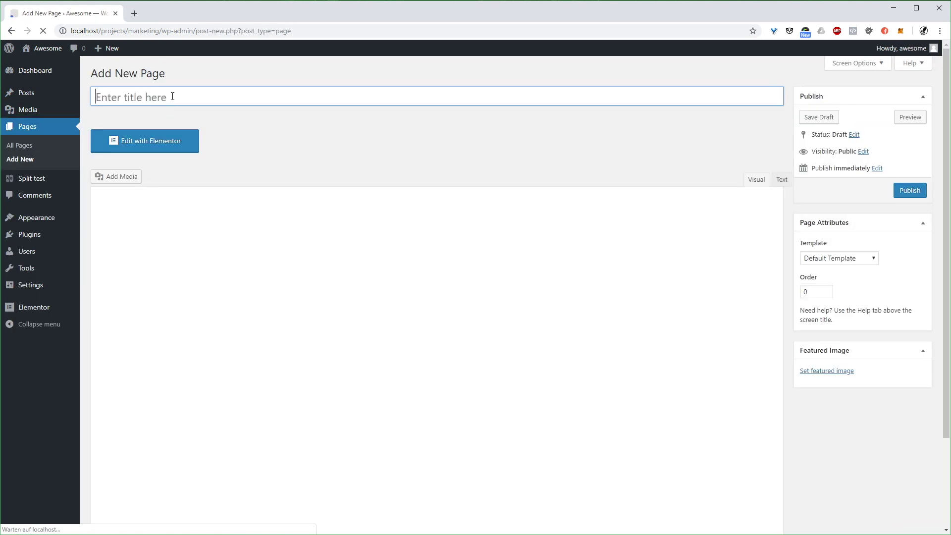
click(172, 96)
text(Test page 1)
key(Tab)
text(Content 1)
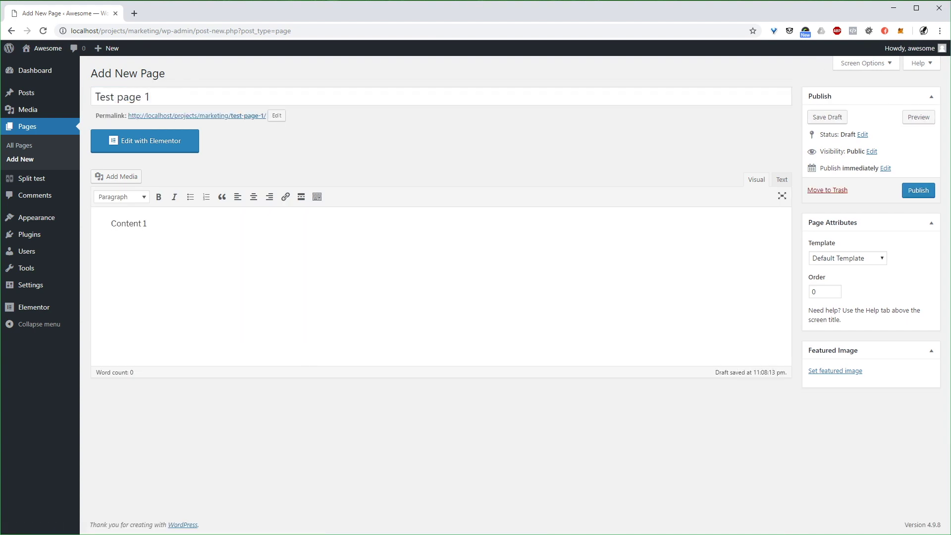
click(918, 190)
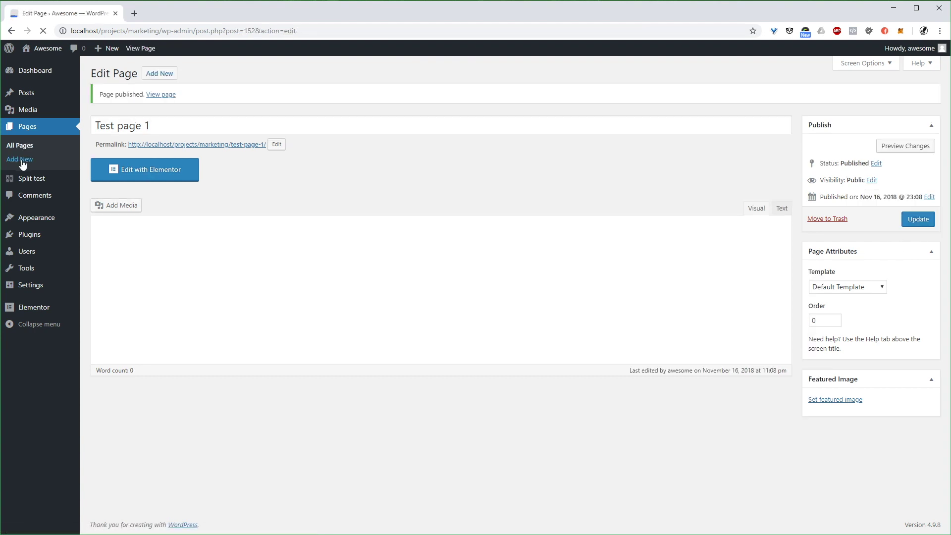
- Create and publish a second page titled "Test page 2" with the text "Content 2"
click(22, 164)
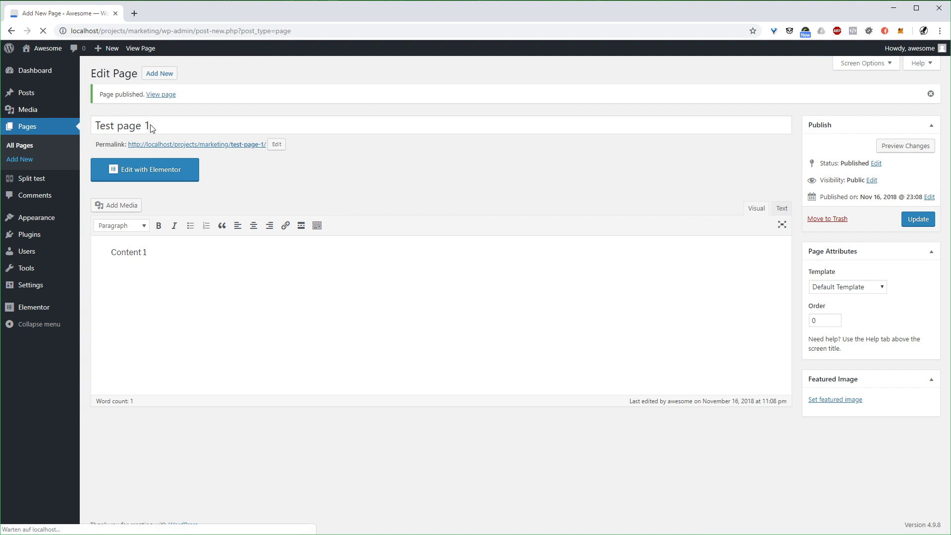
text(Test page 2)
key(BackSpace)
text(2)
key(Tab)
text(Content 3)
key(BackSpace)
text(2)
click(916, 192)
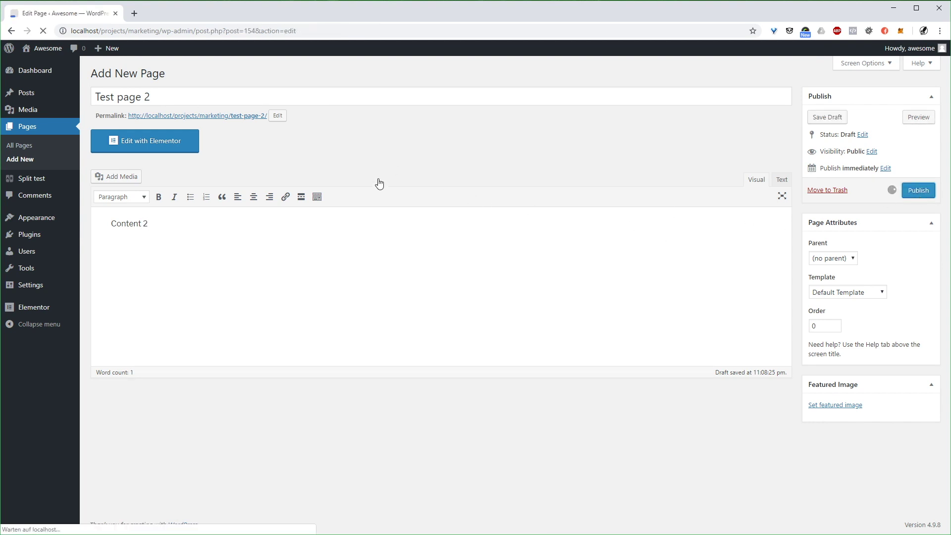
- Create and publish a page titled "Thank you page" with the text "Thank for downloading our eBook"
click(30, 159)
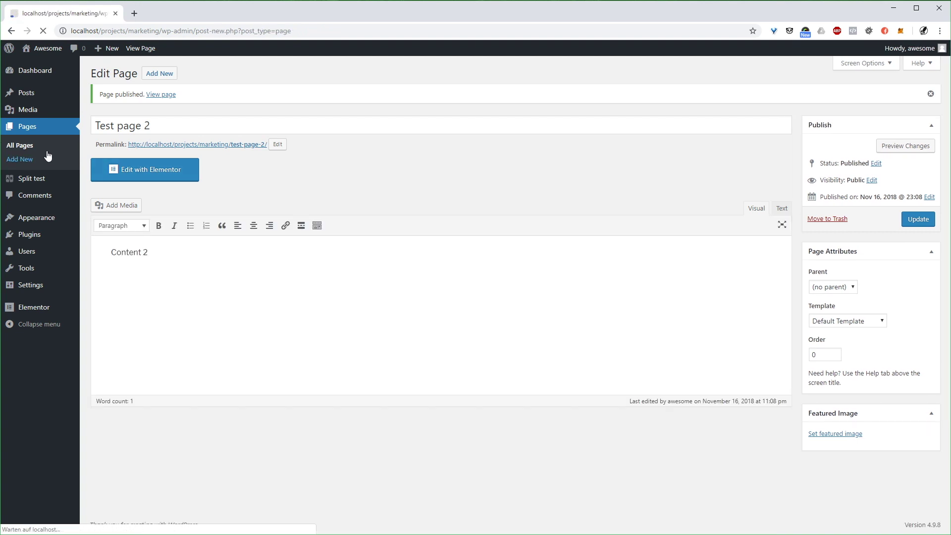
text(Z)
text(hank )
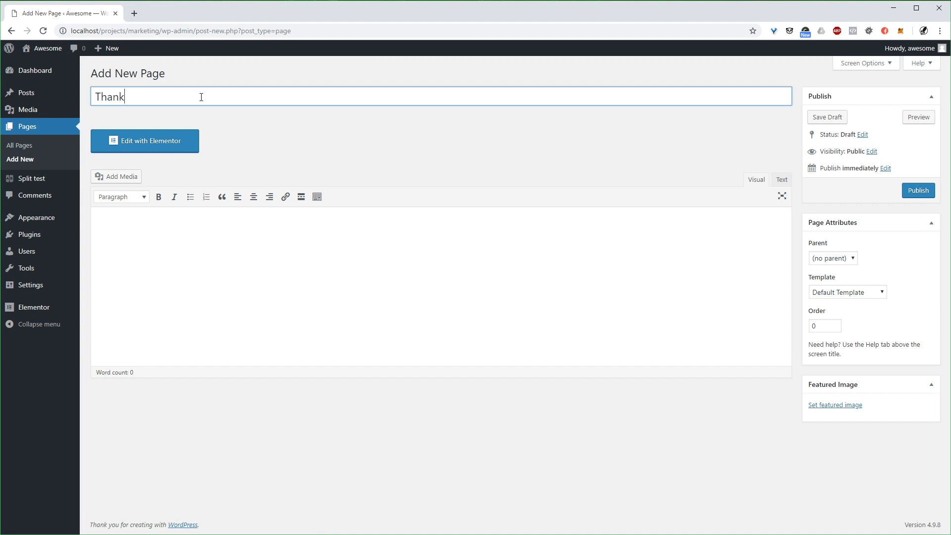
text(you page)
key(Tab)
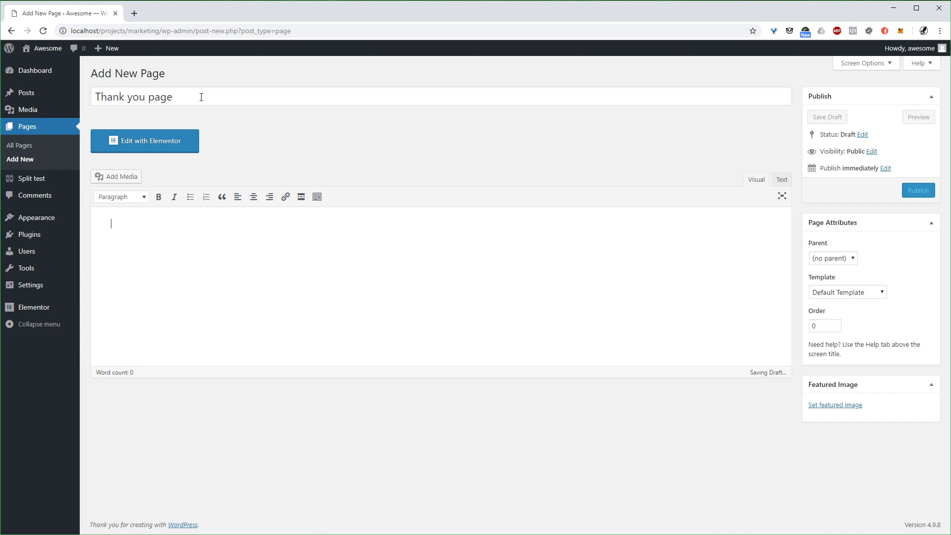
text(Thank)
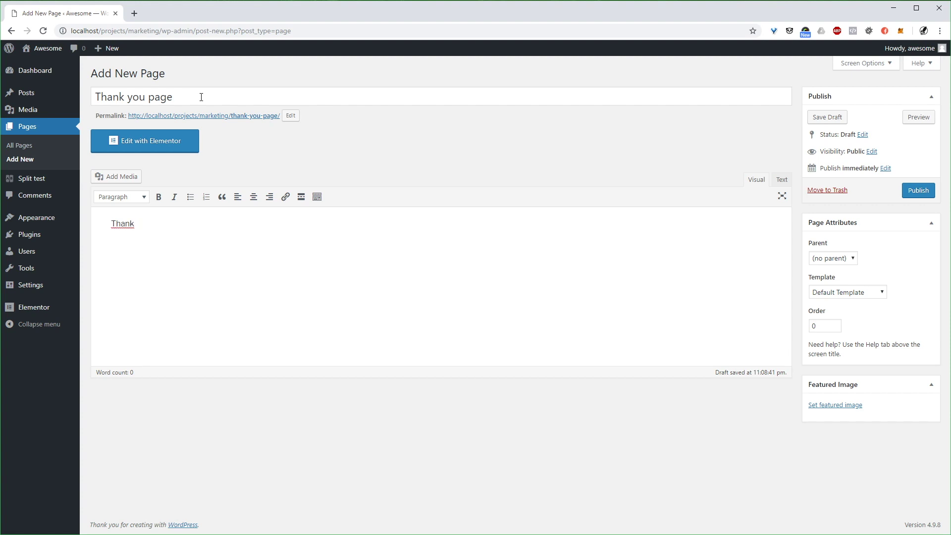
text( for downloading our eBook)
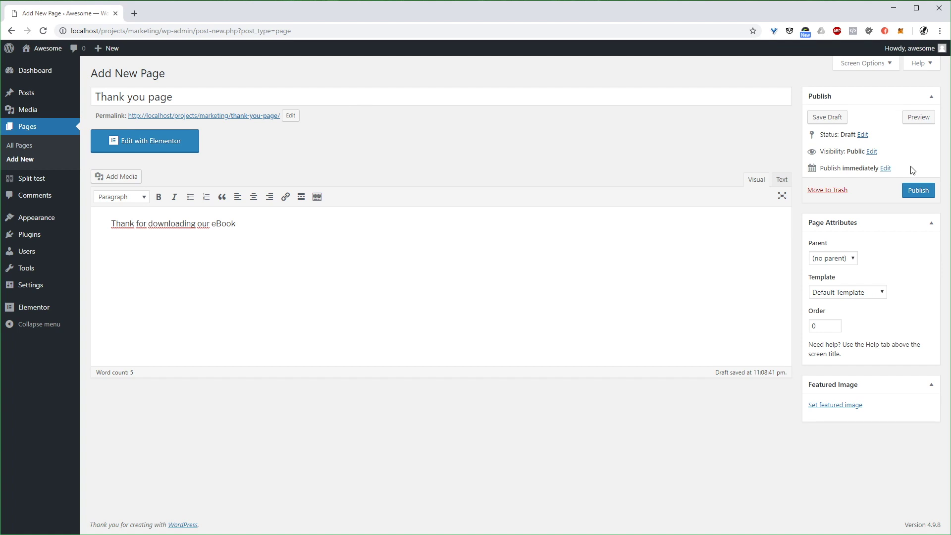
click(917, 191)
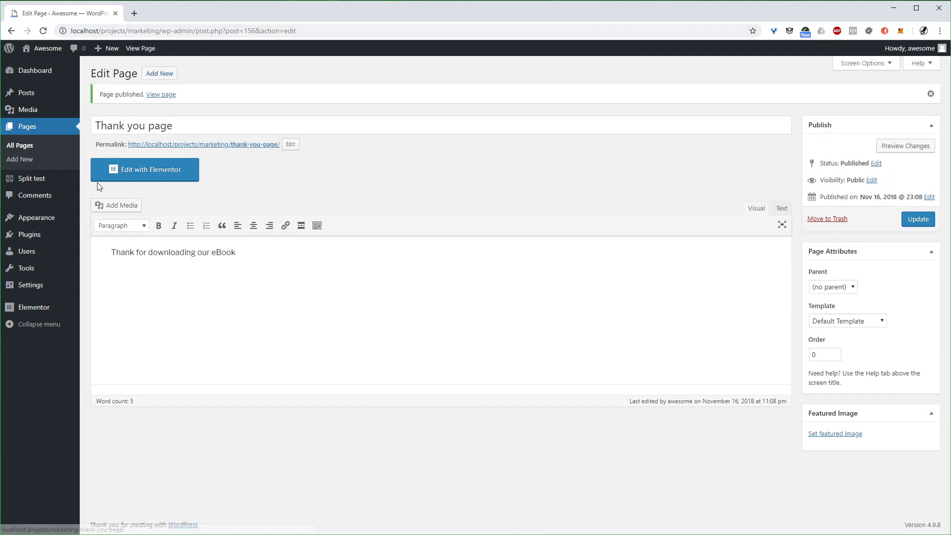
- Start a new split test named "Test Name" with the Page test type and "testlink" as its URL identifier
click(32, 184)
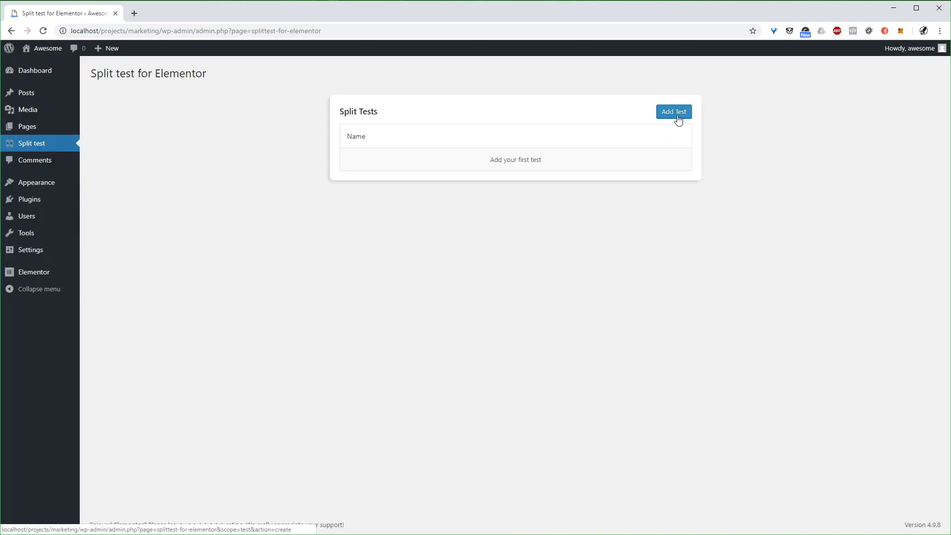
click(677, 118)
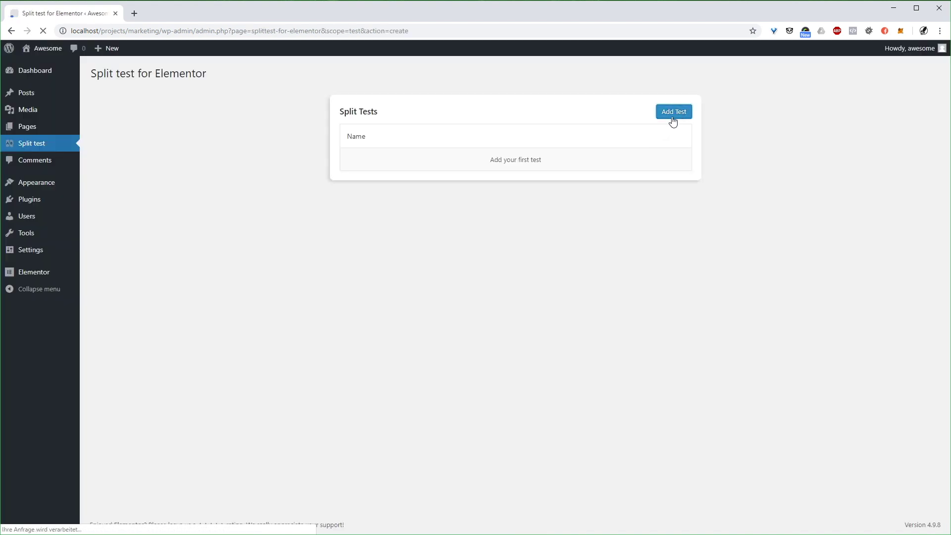
click(383, 126)
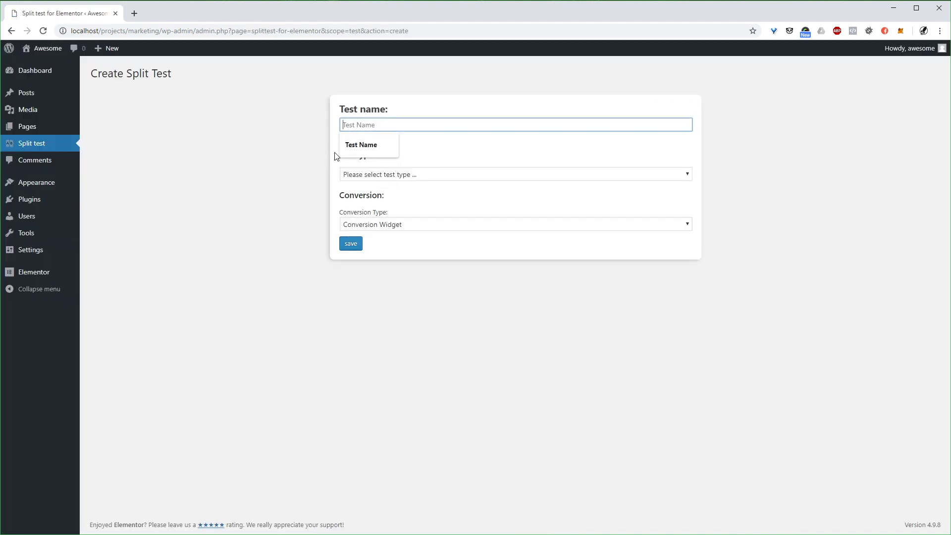
click(364, 145)
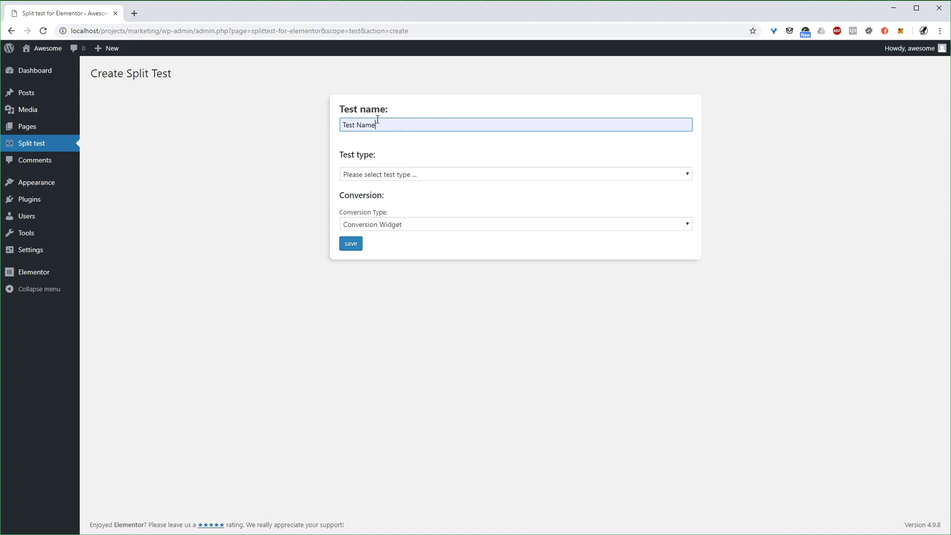
click(388, 176)
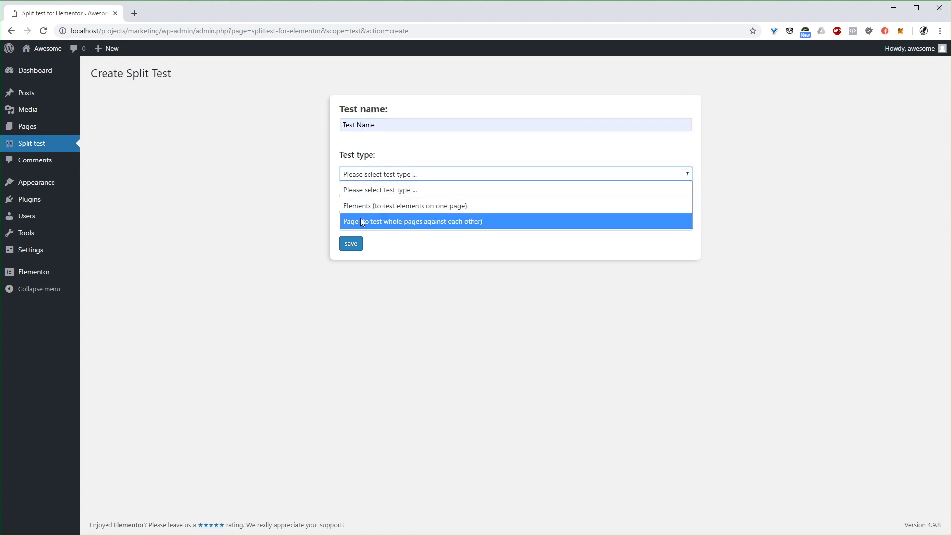
click(385, 221)
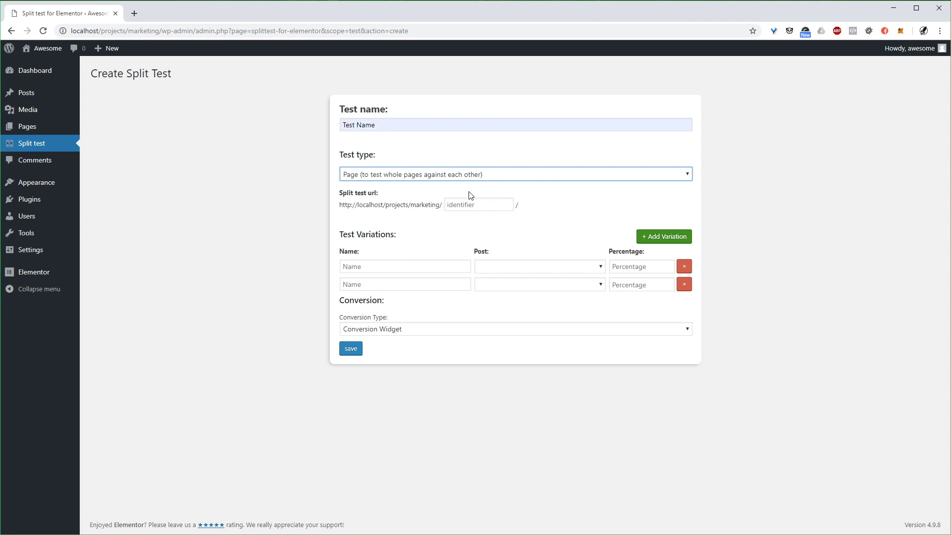
click(492, 206)
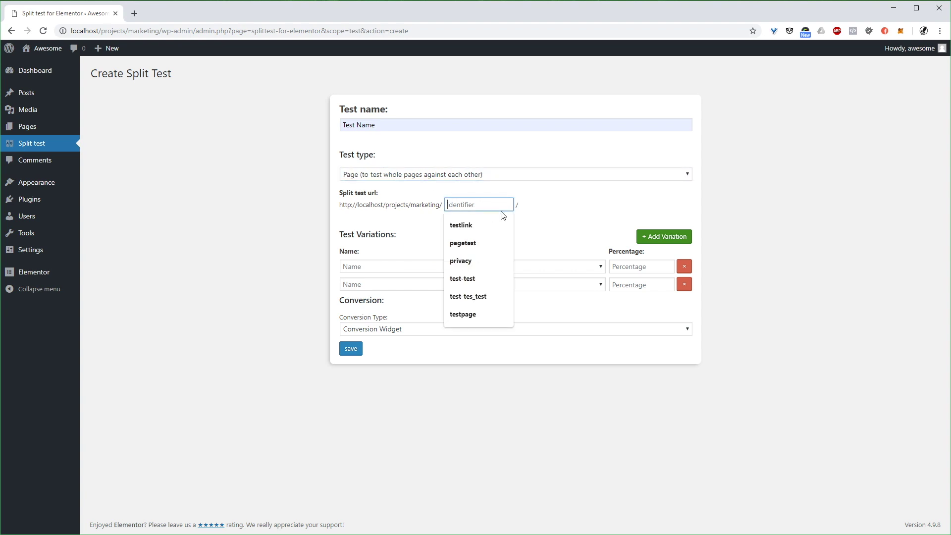
click(492, 231)
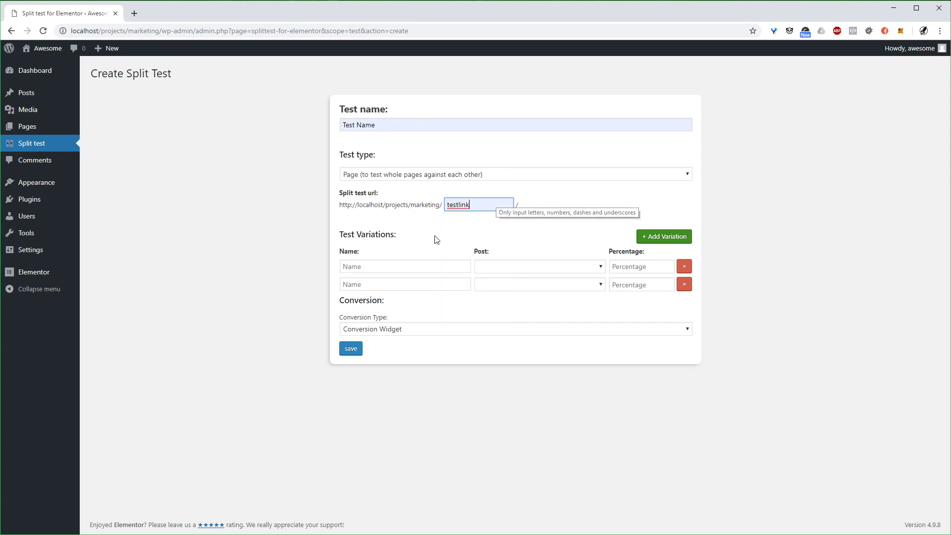
- Name the two test variations "Test A" and "Test B"
click(368, 270)
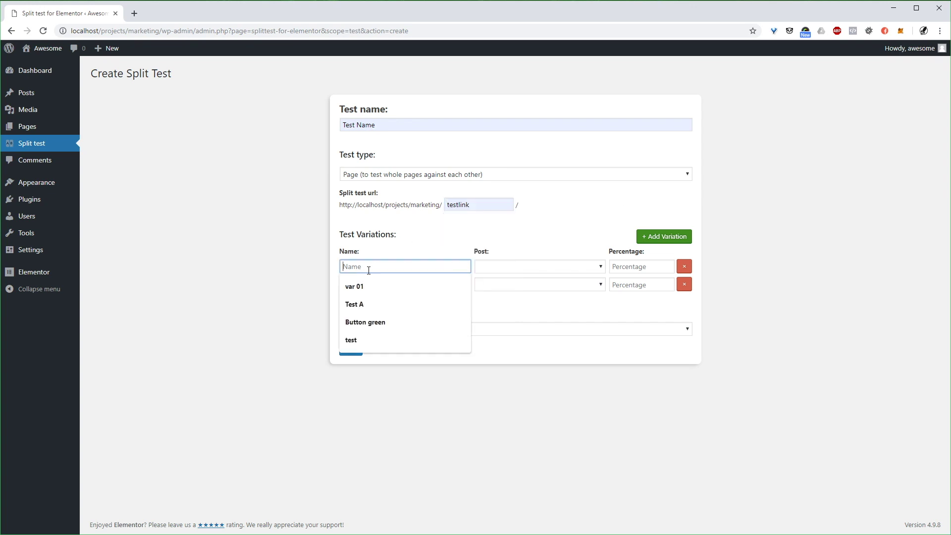
click(372, 304)
click(384, 286)
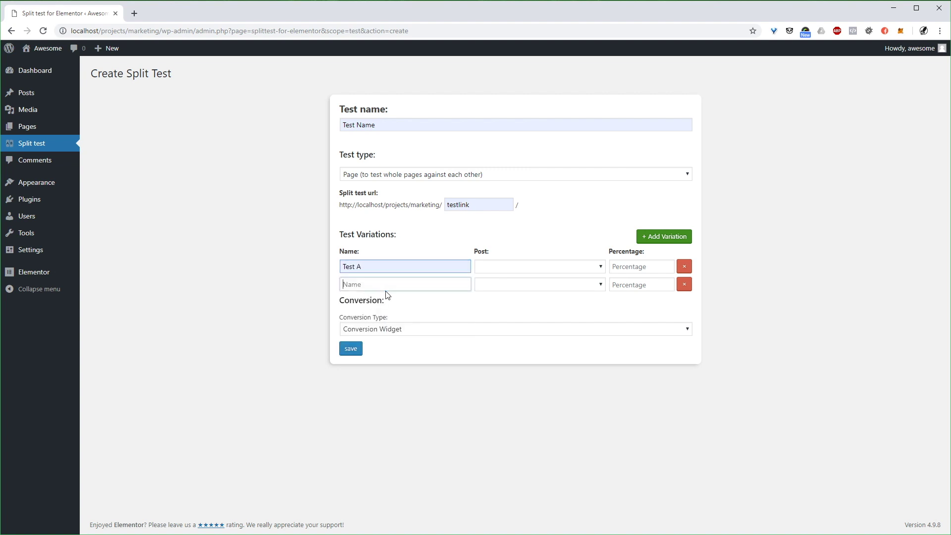
click(371, 319)
key(BackSpace)
text(B)
- Assign the post "Test page 1" to variation Test A and "Test page 2" to variation Test B
click(544, 266)
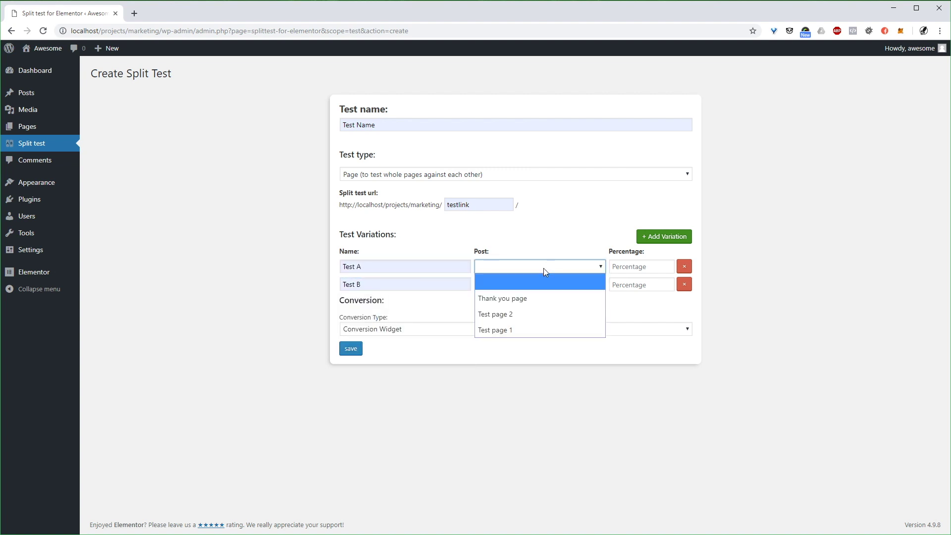
click(523, 330)
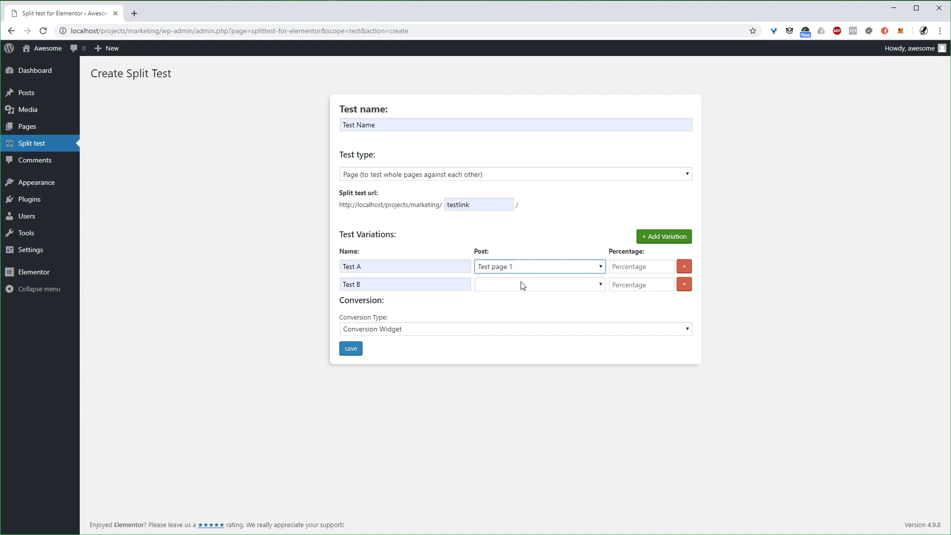
click(523, 286)
click(530, 332)
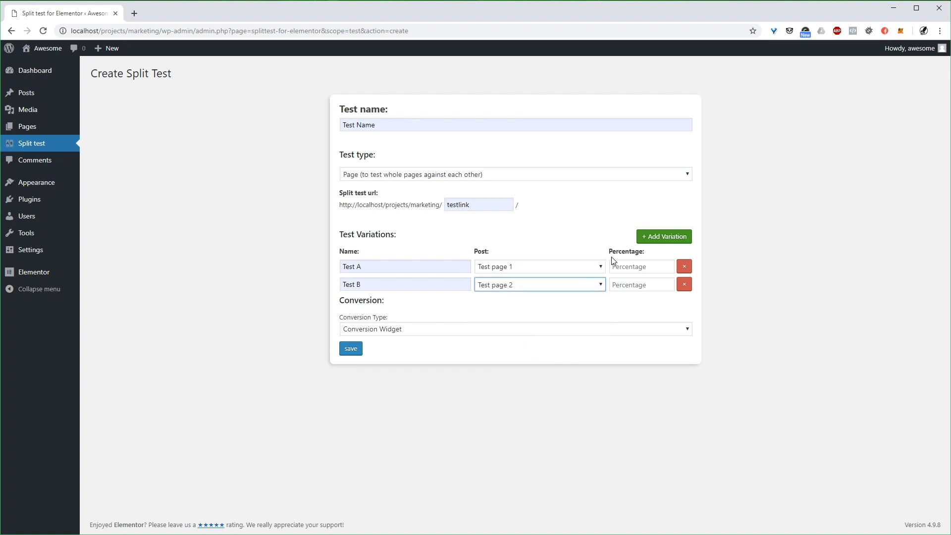
- Set the percentage of both variations, Test A and Test B, to 50
click(633, 266)
text(50)
click(636, 284)
text(50)
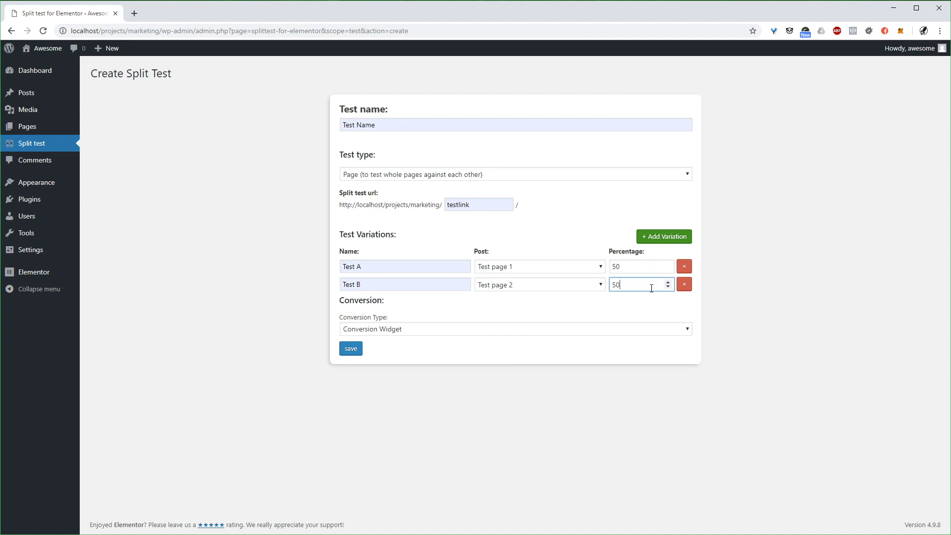
- Try to save the split test with Test B's percentage set to 120
key(BackSpace)
key(BackSpace)
text(120)
click(353, 349)
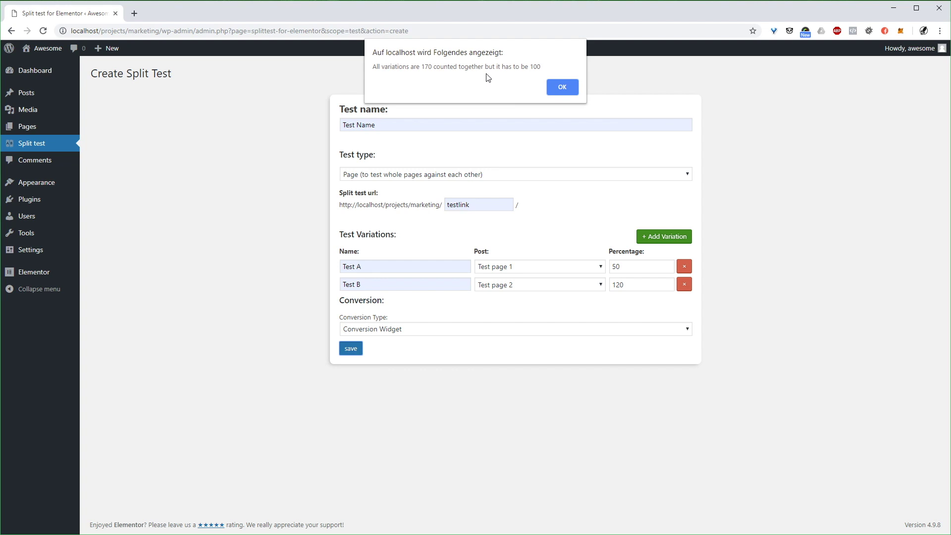
click(571, 92)
- Set the percentage of variation Test B to 50
click(633, 286)
key(BackSpace)
text(50)
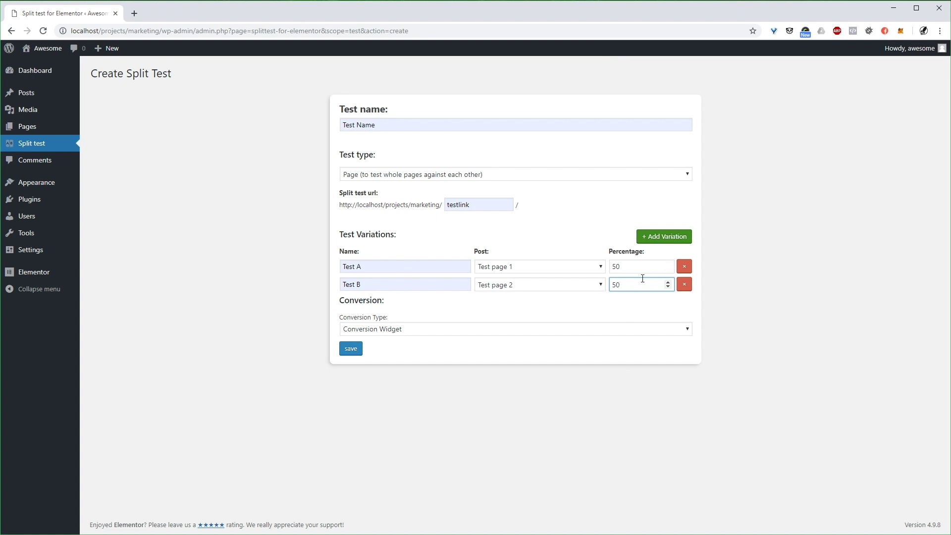
- Set the conversion type to Page with "Thank you page" as the conversion page, and save the split test
click(417, 332)
click(393, 361)
click(376, 352)
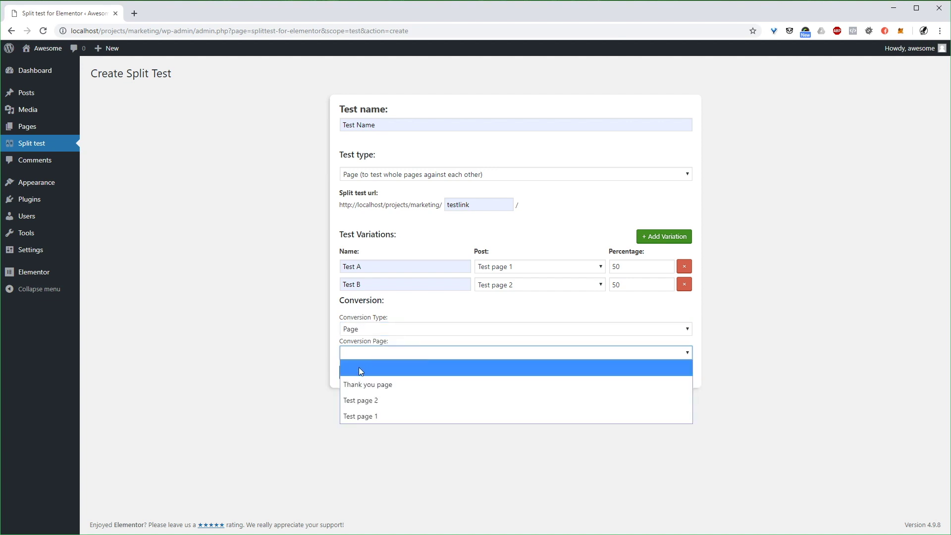
click(349, 388)
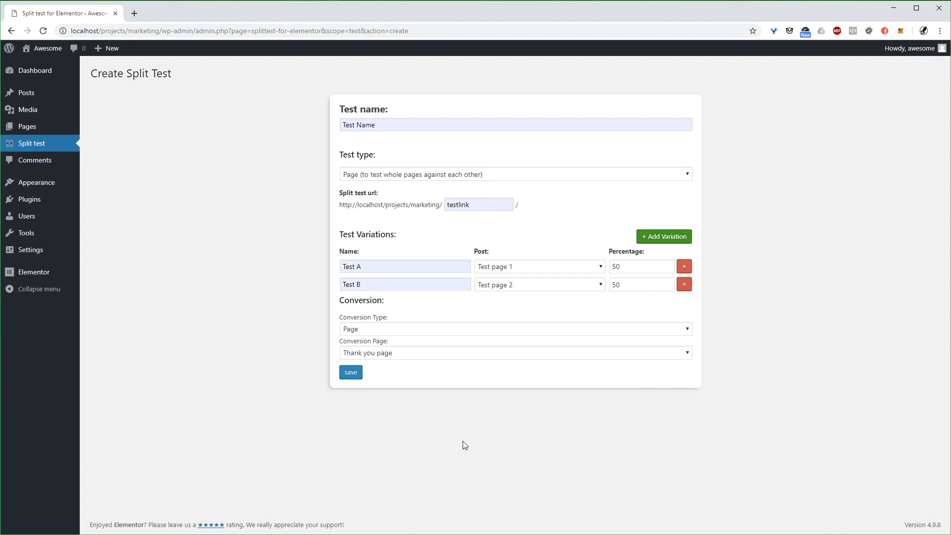
click(352, 373)
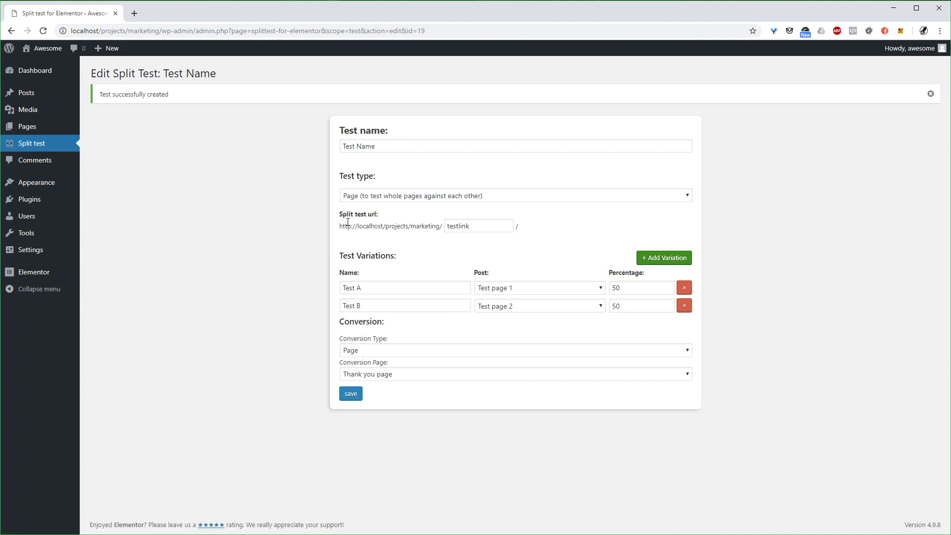
drag(338, 227, 442, 230)
key(ctrl+c)
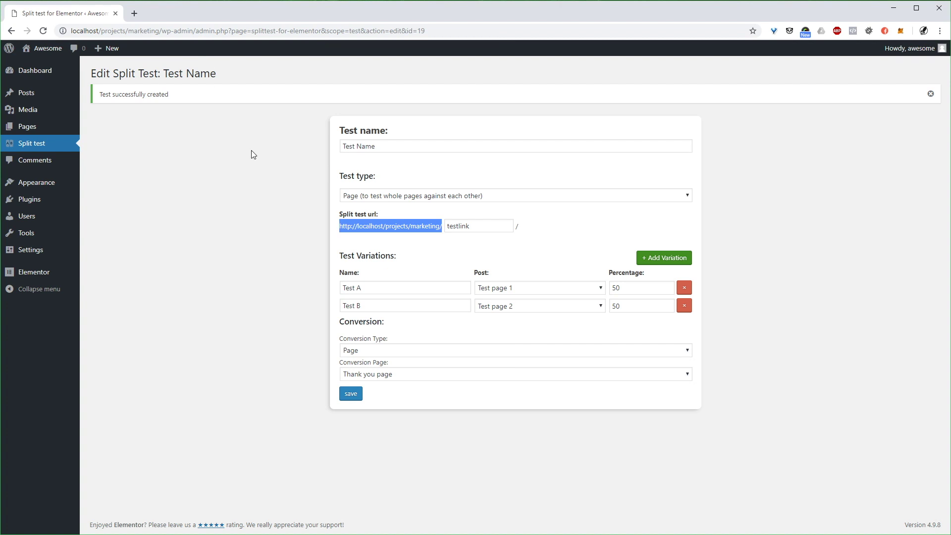
click(134, 14)
key(ctrl+v)
text(test)
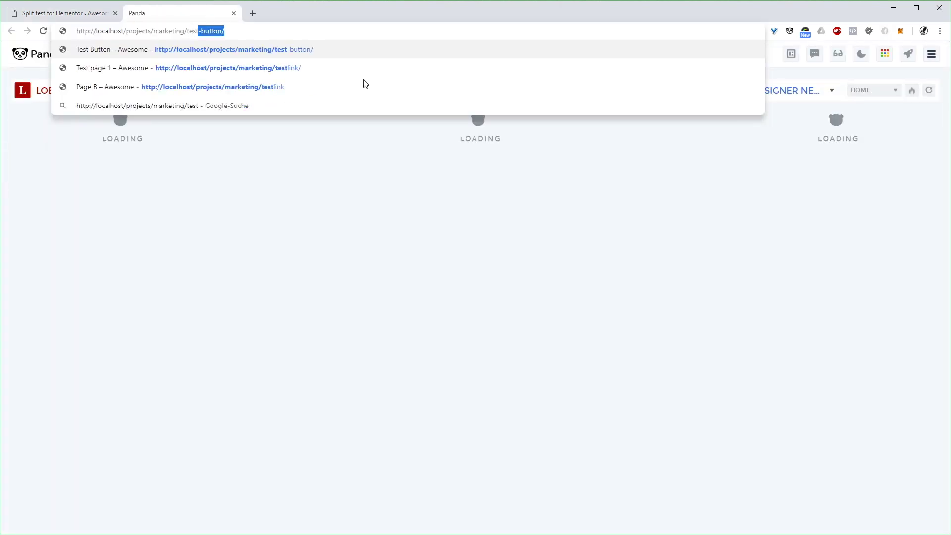
key(Down)
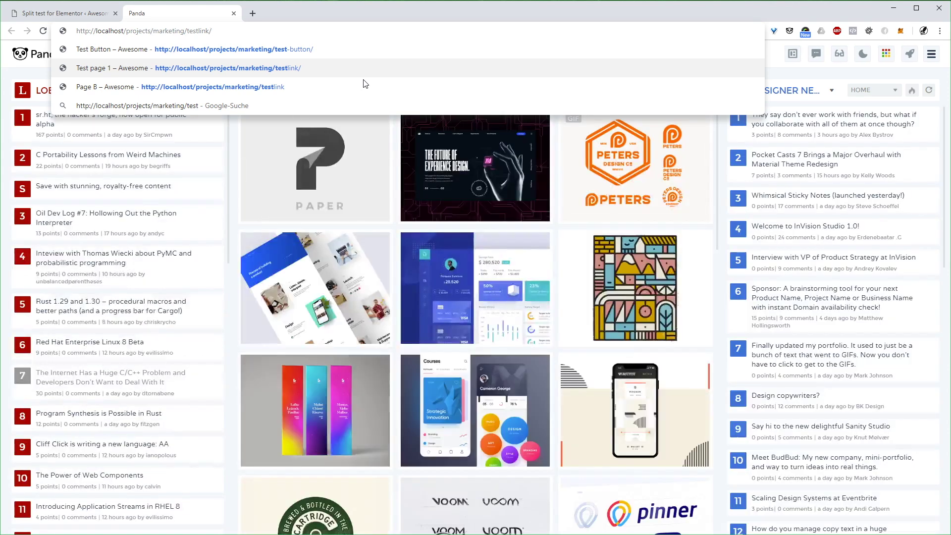
click(60, 15)
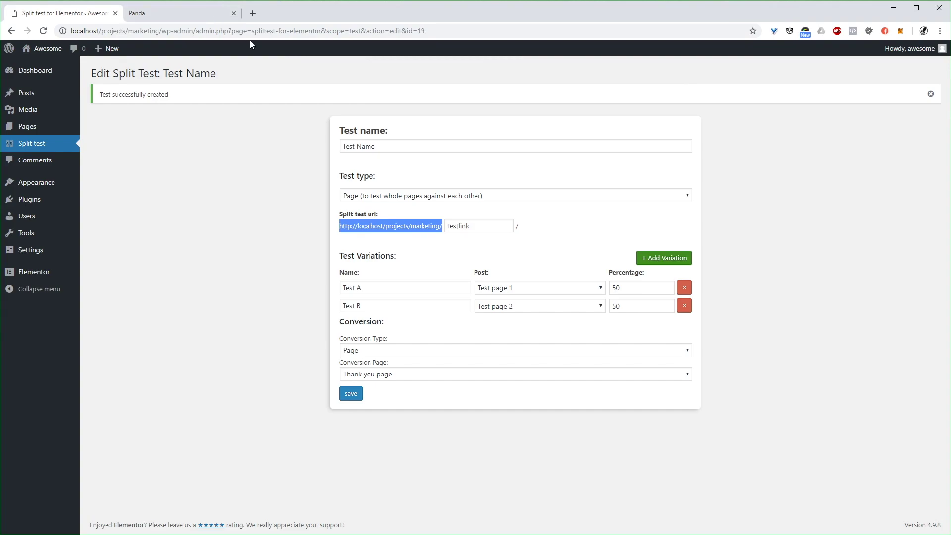
click(192, 13)
key(Return)
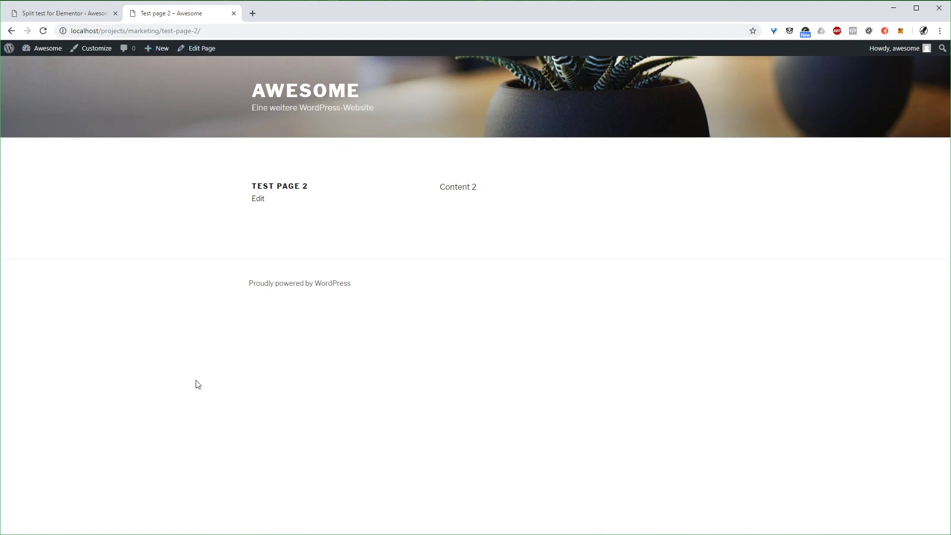
- Open the statistics of the split test "Test Name" and examine the views and conversions of variation Test B
click(87, 17)
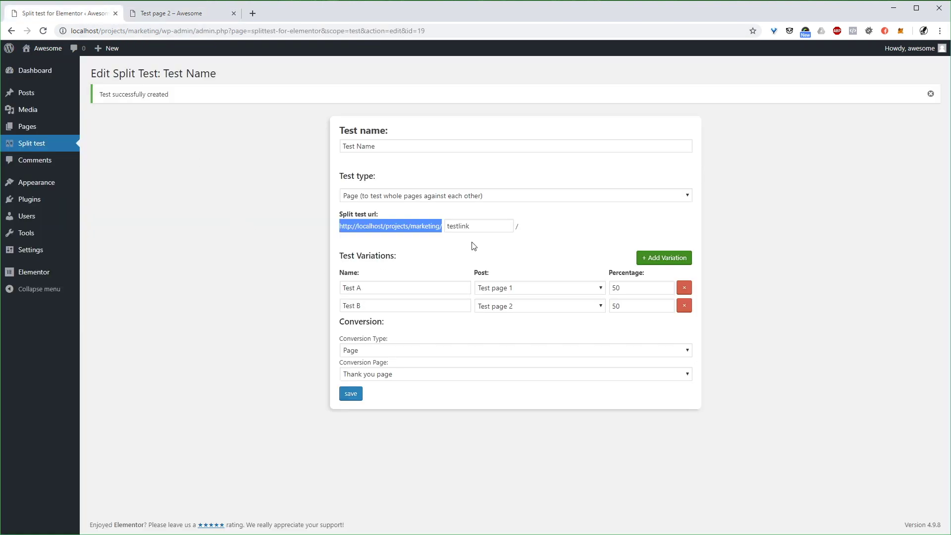
click(75, 155)
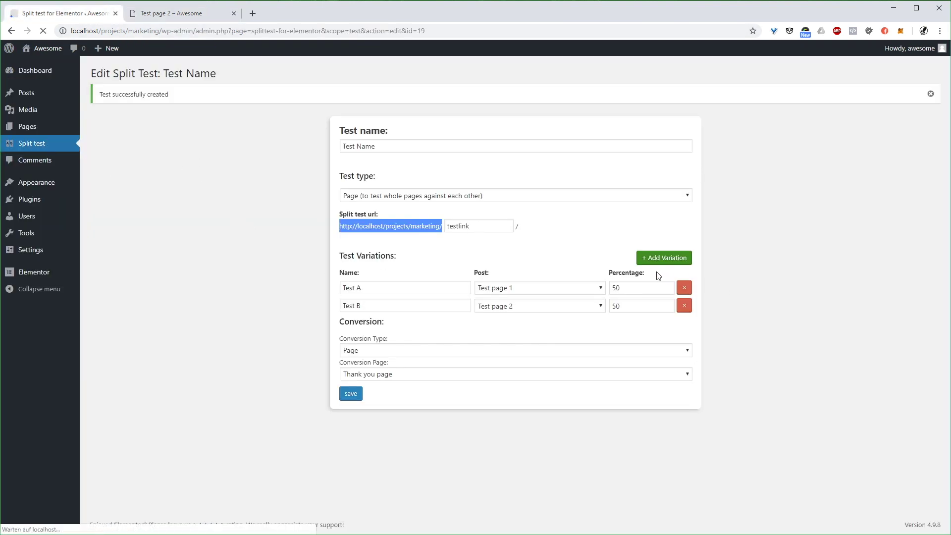
click(619, 166)
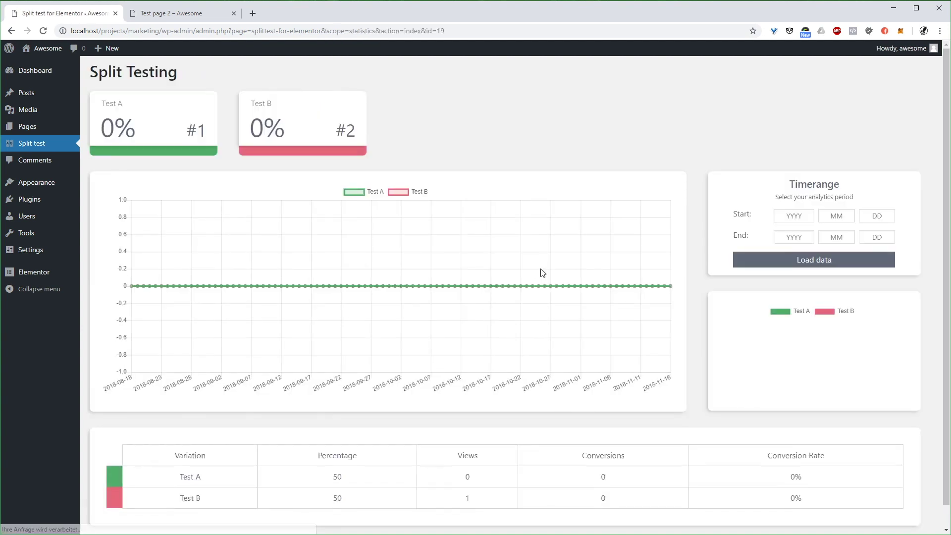
scroll(467, 333, down, 1)
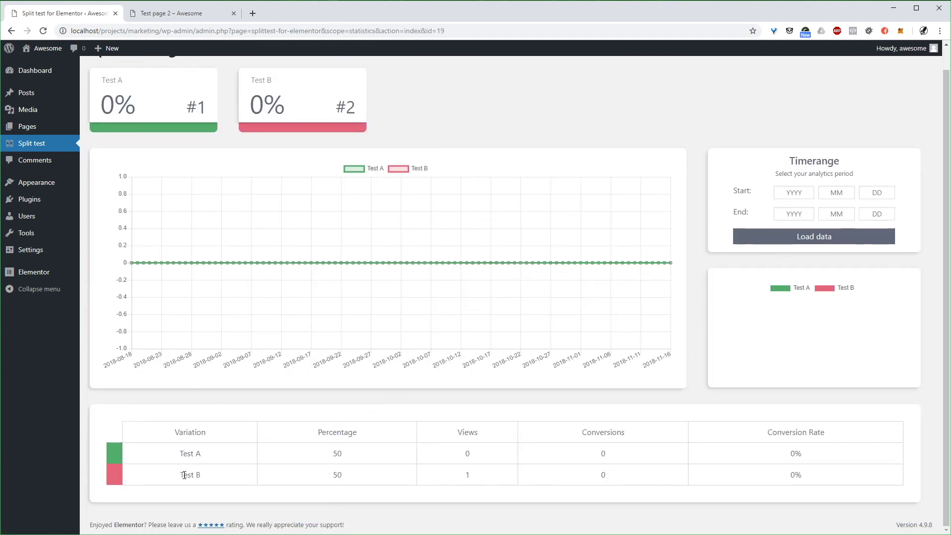
double_click(468, 474)
drag(162, 479, 816, 482)
click(645, 385)
- Close the Test page 2 tab and view the published "Thank you page" from the pages list in a new tab
mouse_move(39, 129)
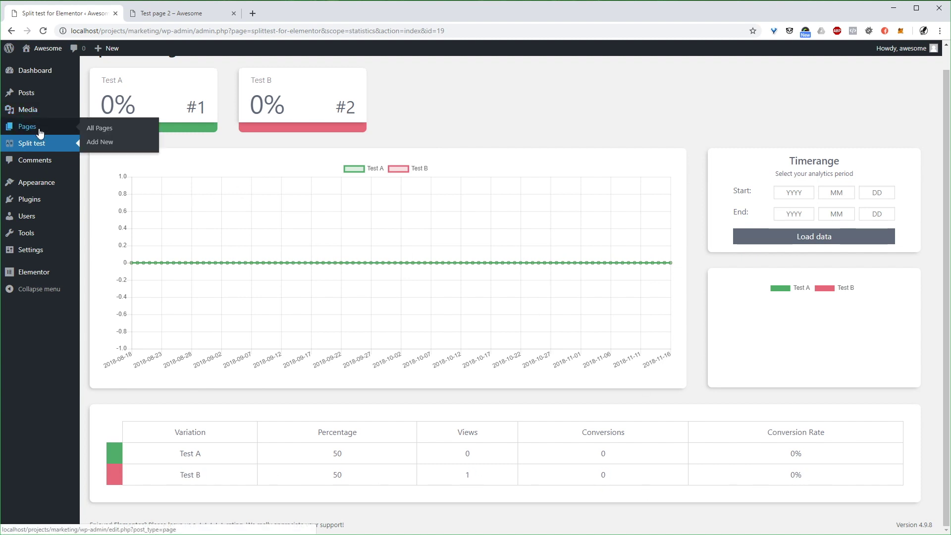
click(122, 136)
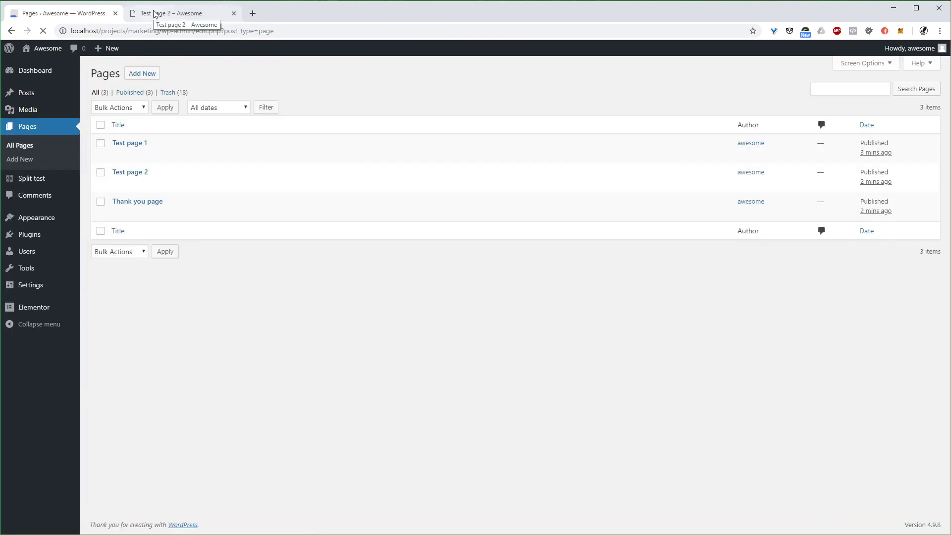
middle_click(155, 13)
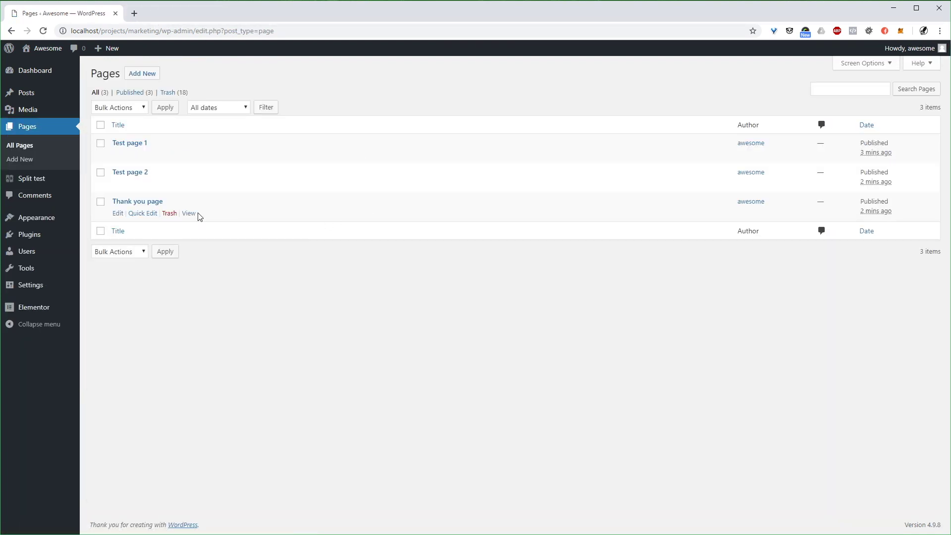
click(189, 214)
click(183, 16)
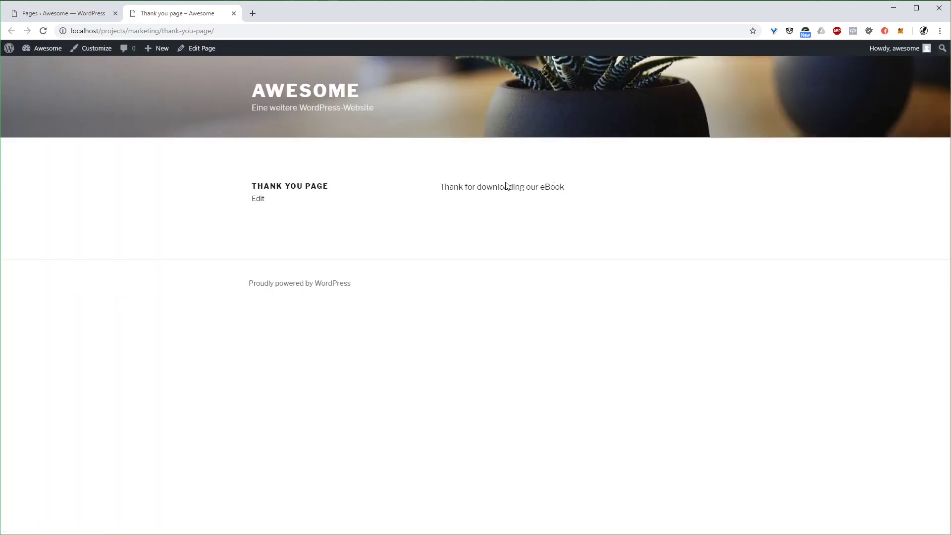
- Reopen the statistics of the split test "Test Name" and check Test B's conversions and conversion rate
click(91, 15)
click(32, 177)
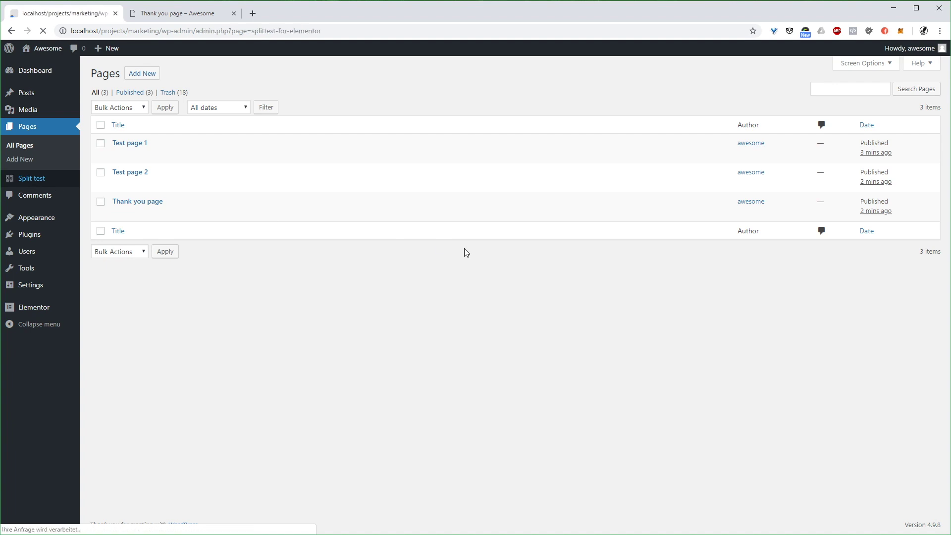
click(614, 162)
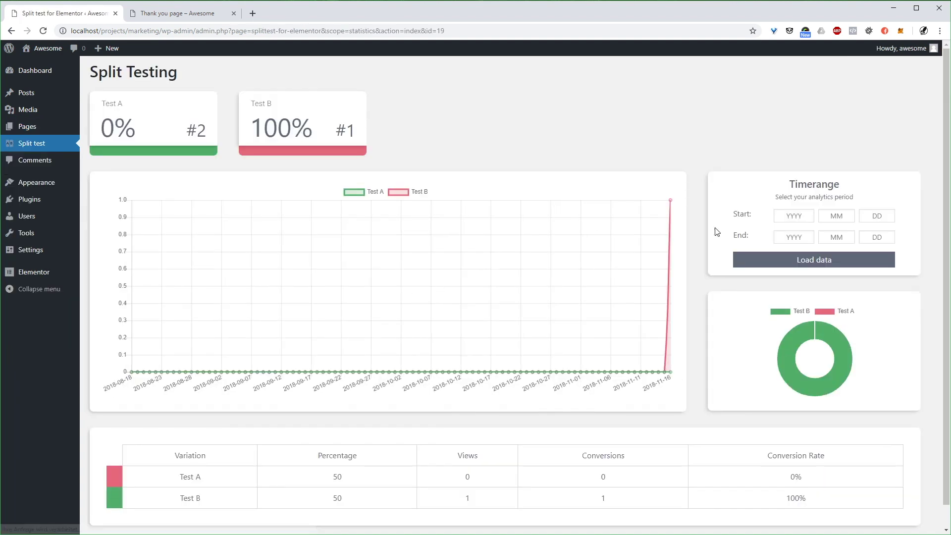
mouse_move(671, 201)
scroll(620, 273, down, 1)
drag(170, 476, 792, 477)
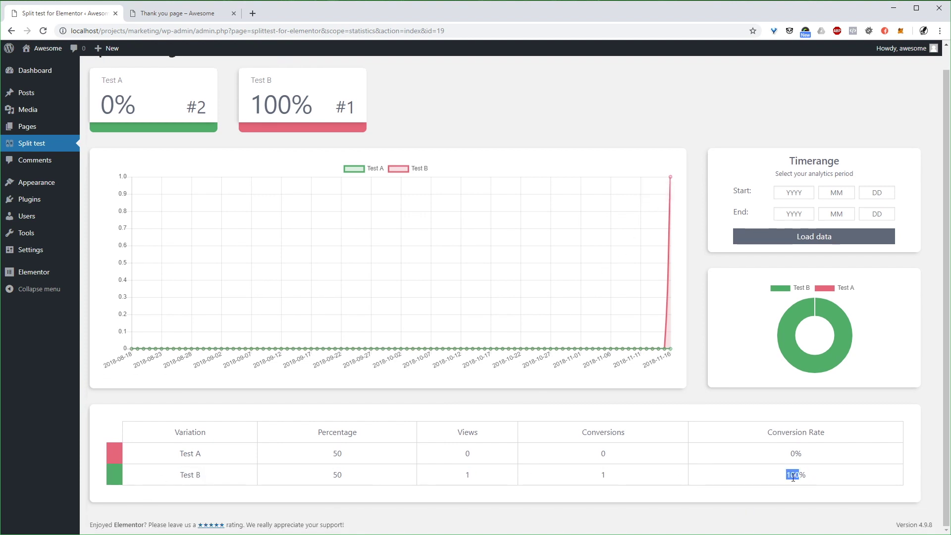
scroll(620, 355, up, 1)
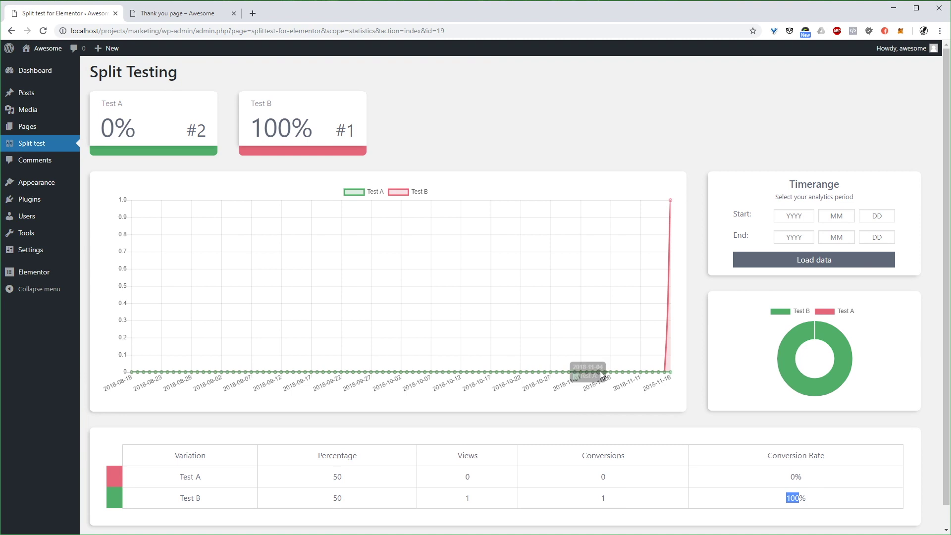
- Delete the split test "Test Name" from the list of split tests
mouse_move(44, 131)
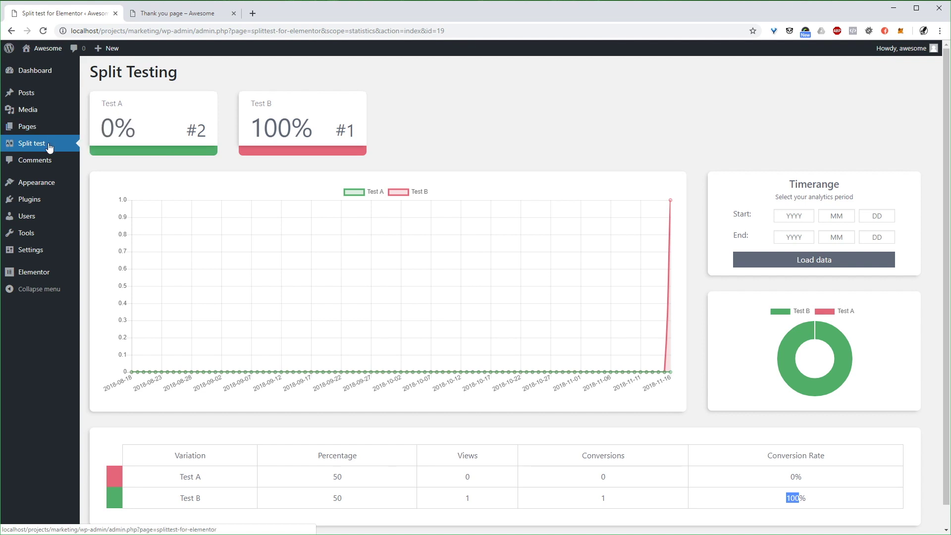
click(49, 147)
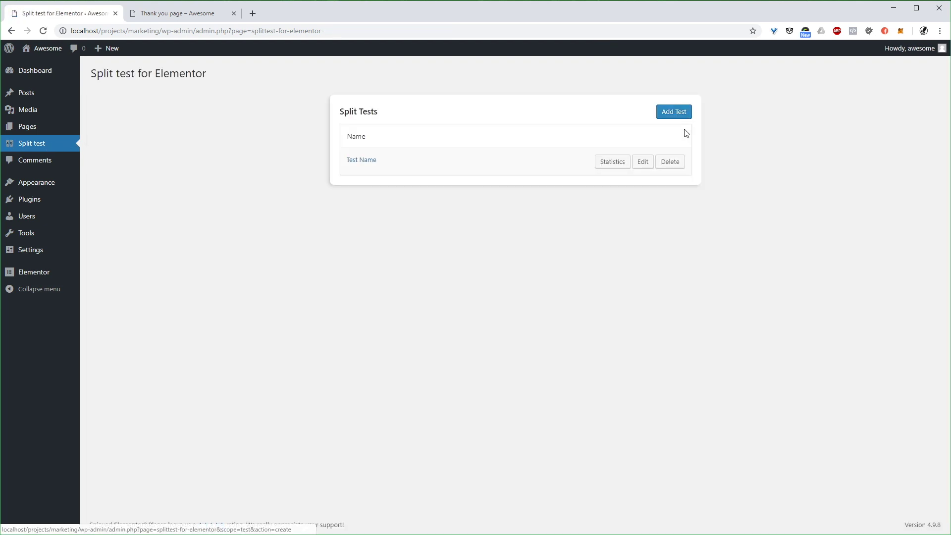
click(668, 166)
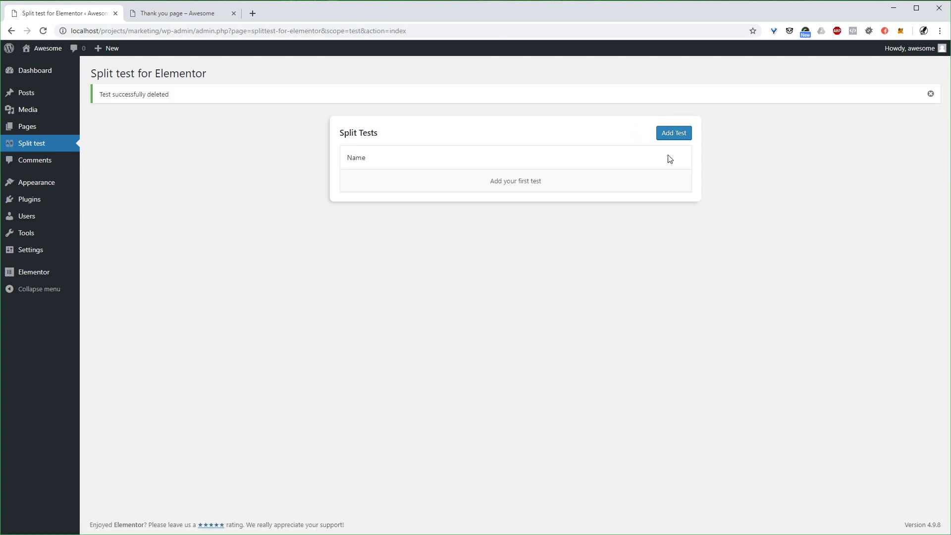
- Start a new split test named "Test Name" with the Elements test type for testing elements on one page
click(672, 137)
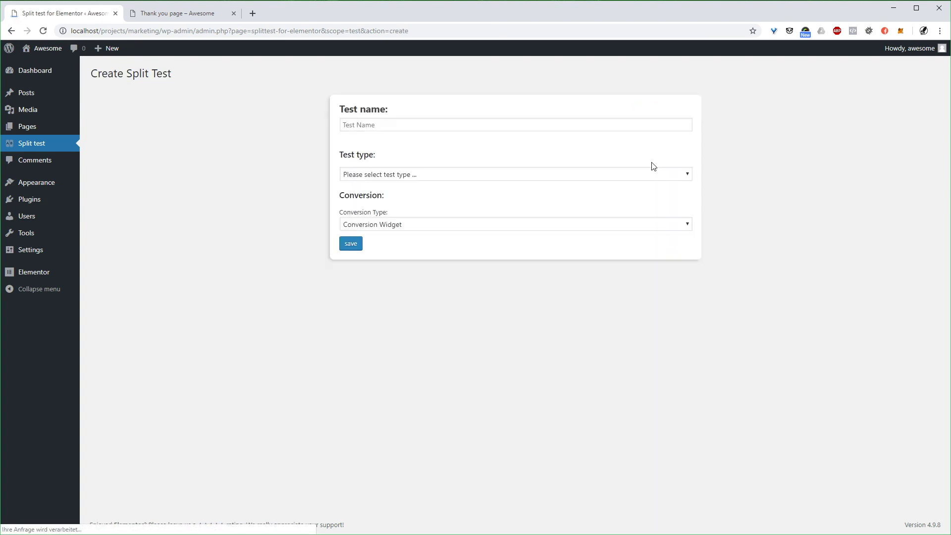
click(491, 126)
click(388, 145)
click(382, 175)
click(381, 205)
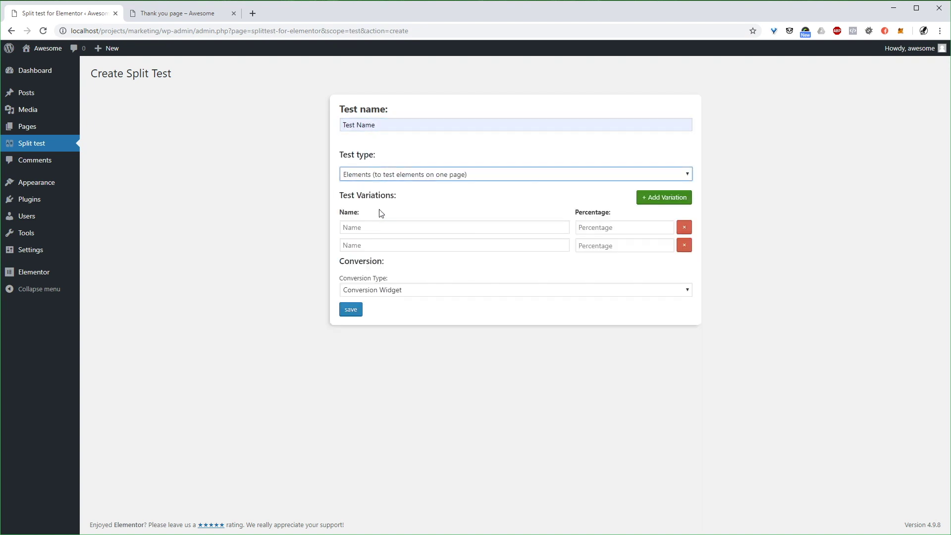